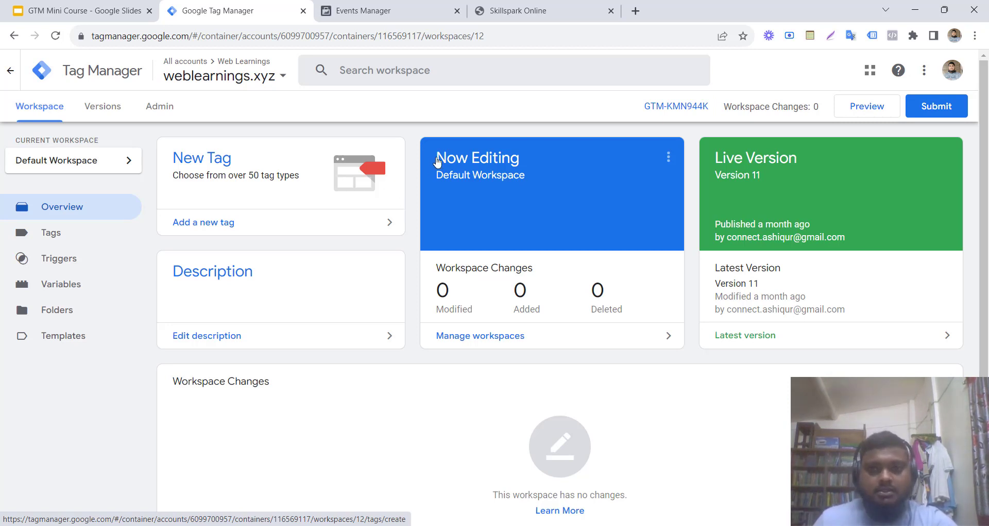
- Create a new trigger in the workspace and choose Timer as its trigger type
left_click(91, 264)
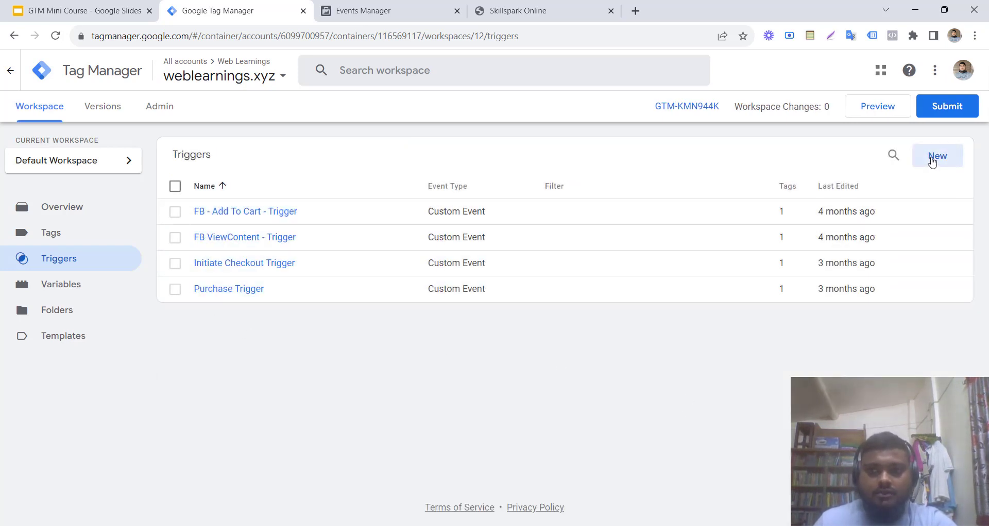
left_click(933, 163)
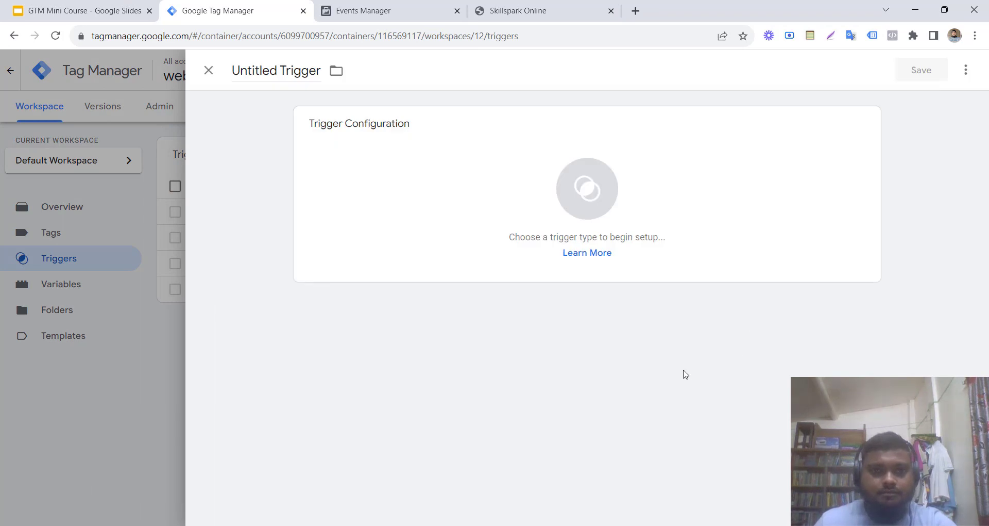
left_click(287, 66)
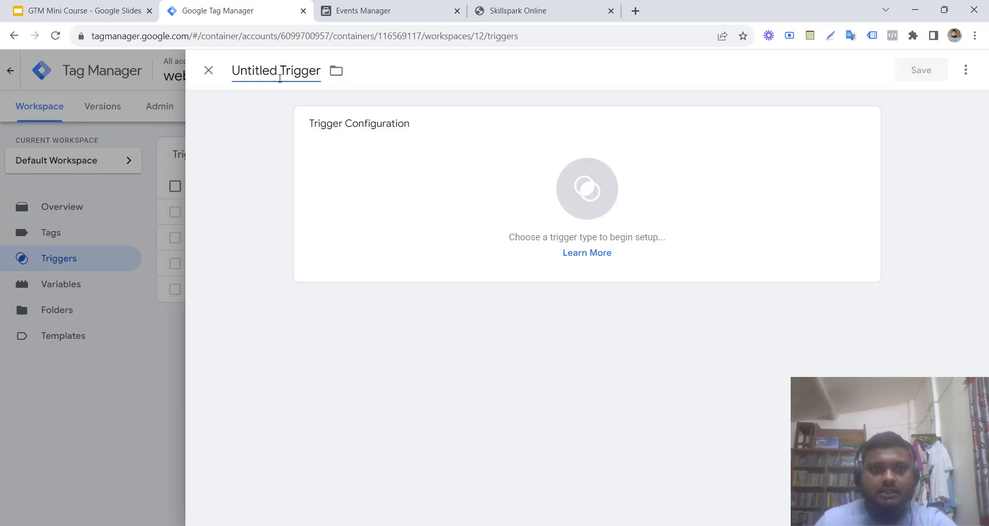
left_click(481, 180)
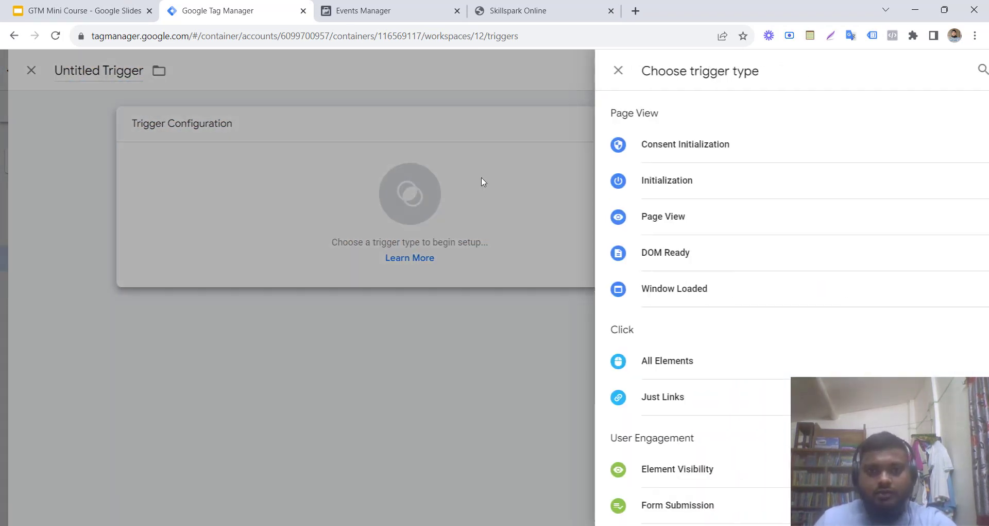
scroll(649, 232, "down", 2)
scroll(651, 288, "down", 3)
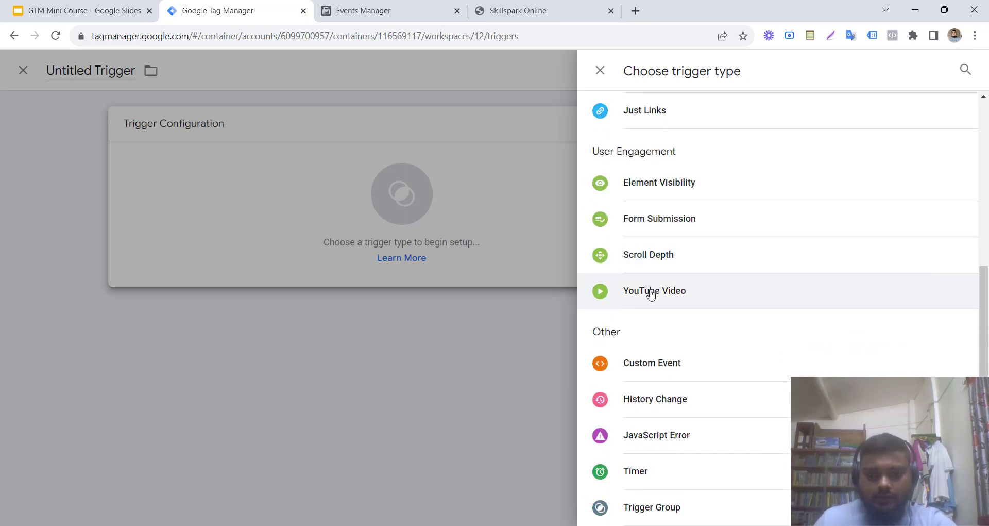
left_click(622, 478)
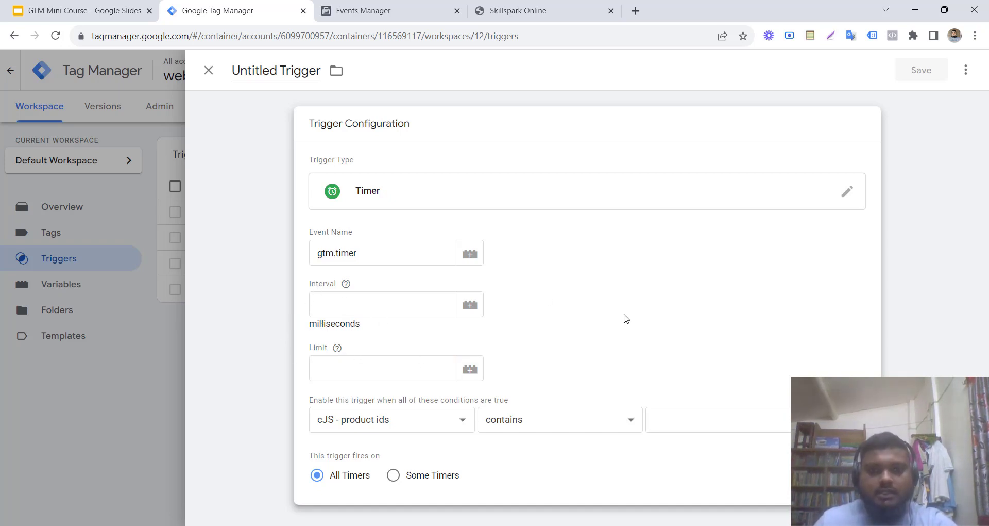
- Search Google in a new browser tab for the conversion of 10 seconds to milliseconds
left_click(360, 302)
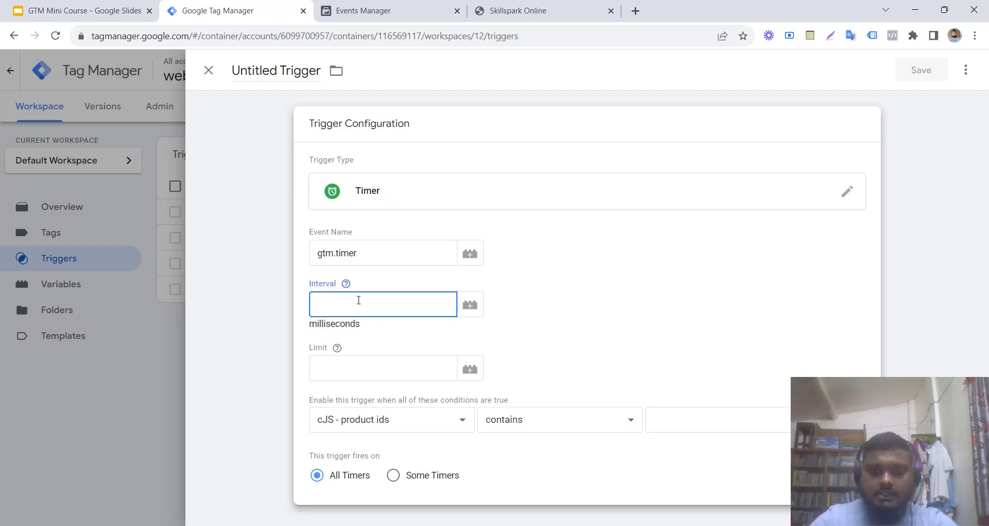
right_click(255, 5)
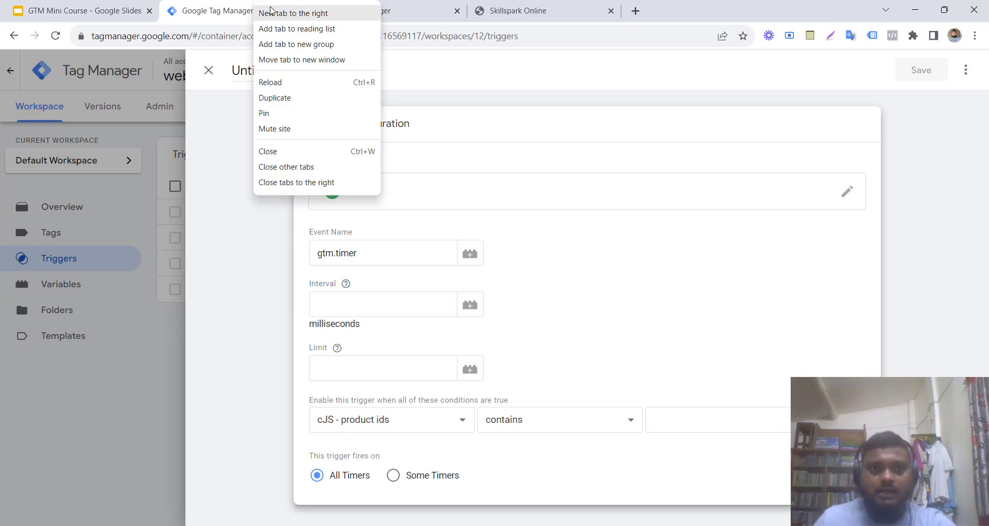
left_click(276, 12)
type("10")
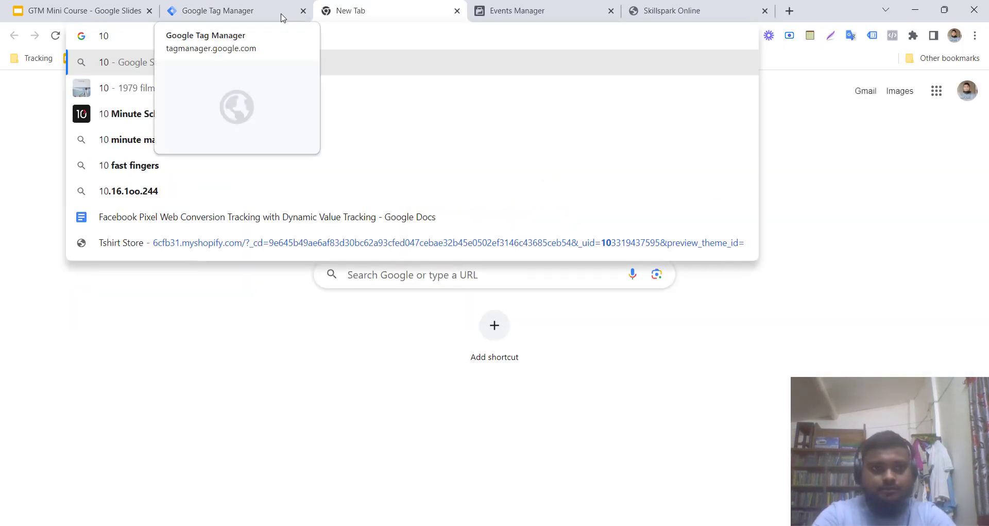
type(" seconds ")
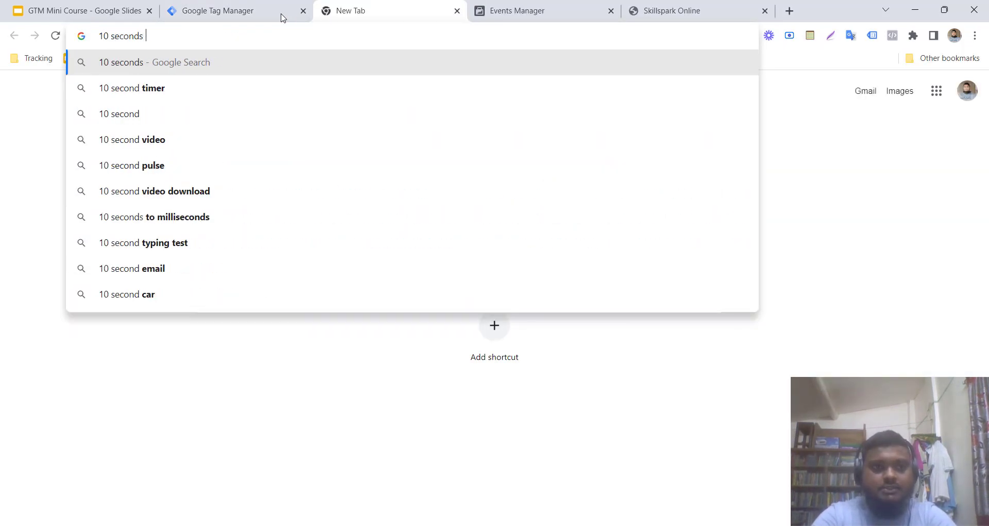
type("to mil")
key("Return")
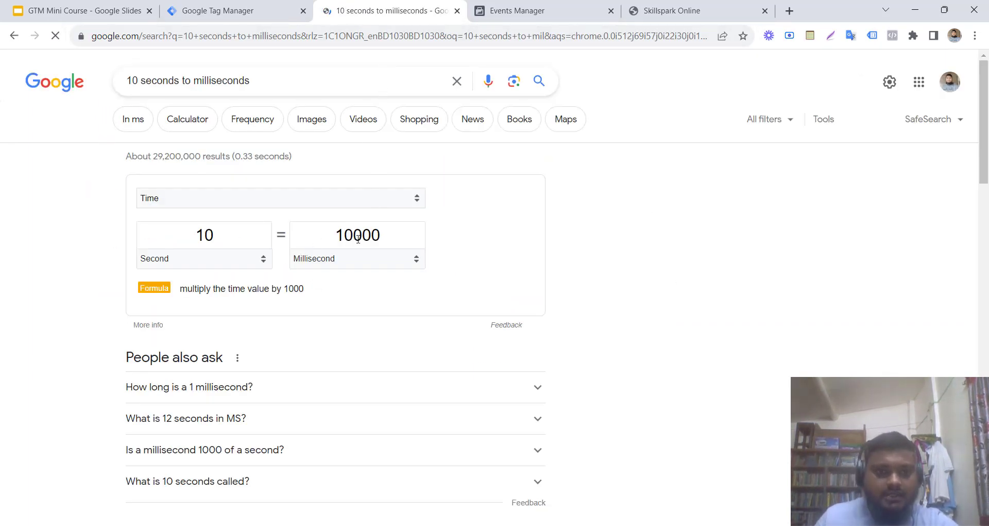
- Copy the converted millisecond value from Google and paste it as the timer trigger's interval in Google Tag Manager, 10000
double_click(359, 237)
right_click(357, 241)
left_click(388, 287)
left_click(249, 5)
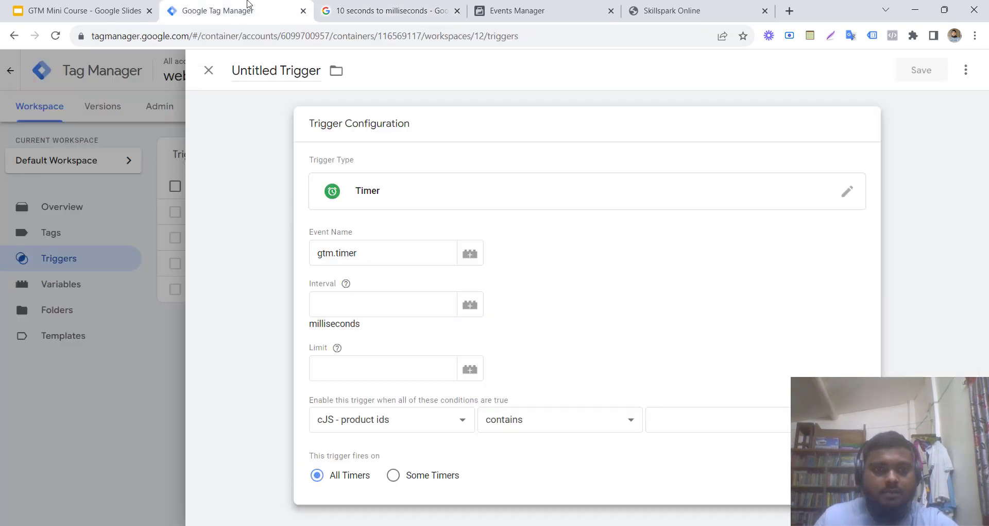
left_click(392, 312)
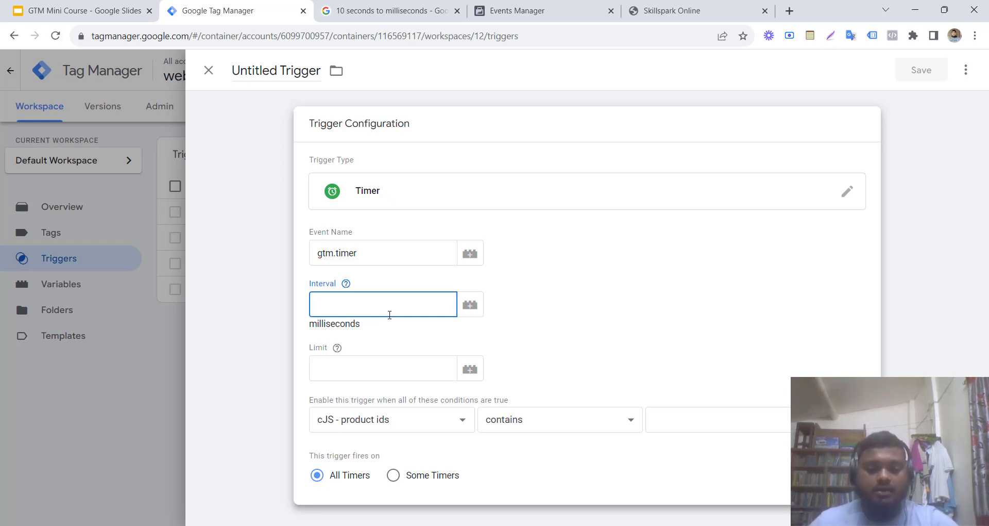
key("ctrl+v")
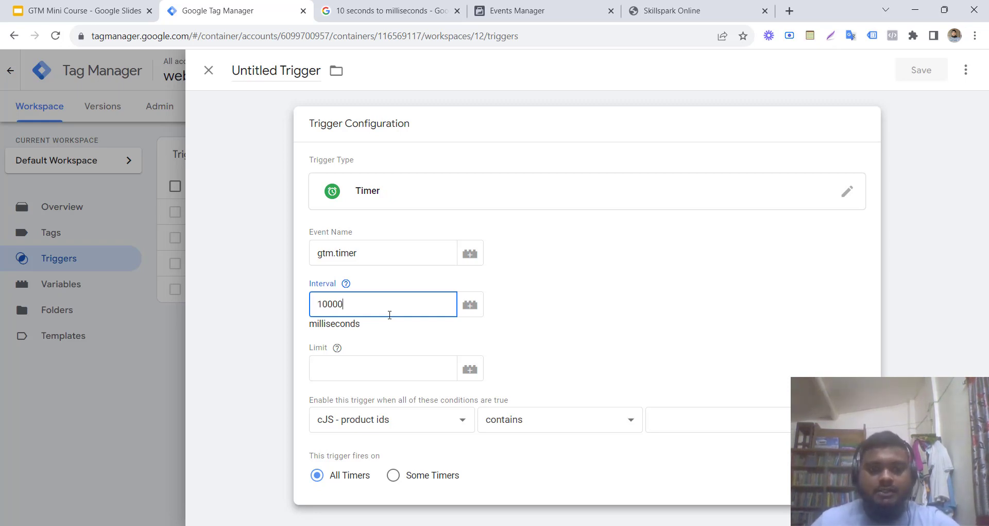
left_click(619, 325)
- Set the timer trigger's limit to 2
left_click(364, 371)
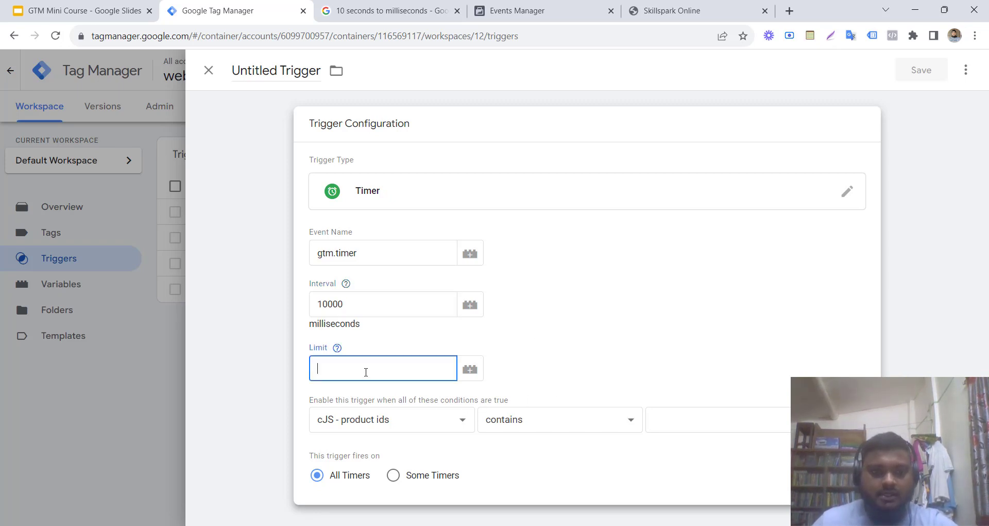
mouse_move(341, 354)
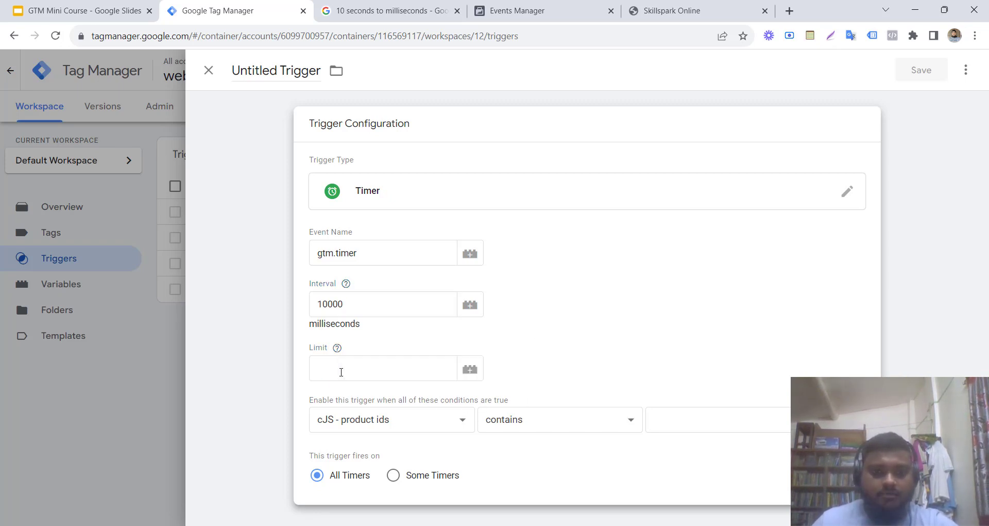
left_click(341, 372)
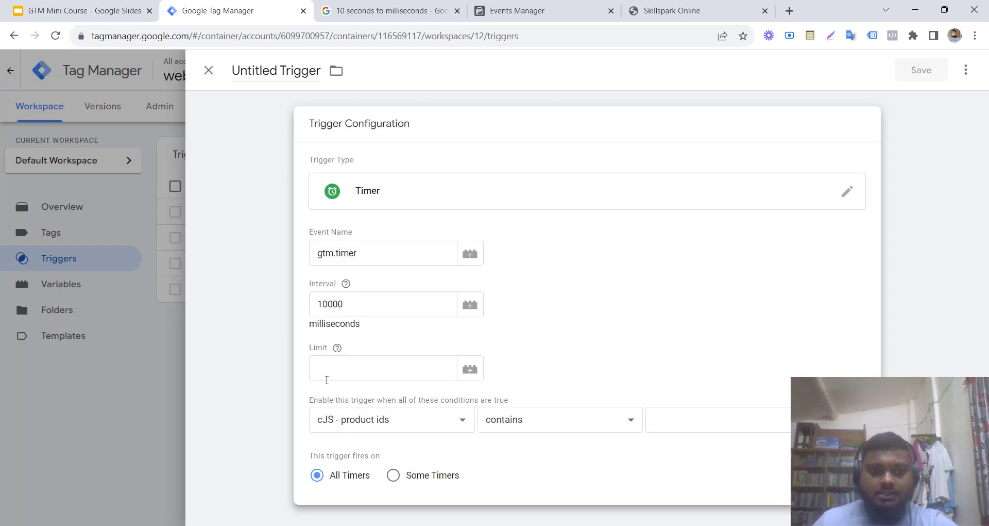
left_click(330, 373)
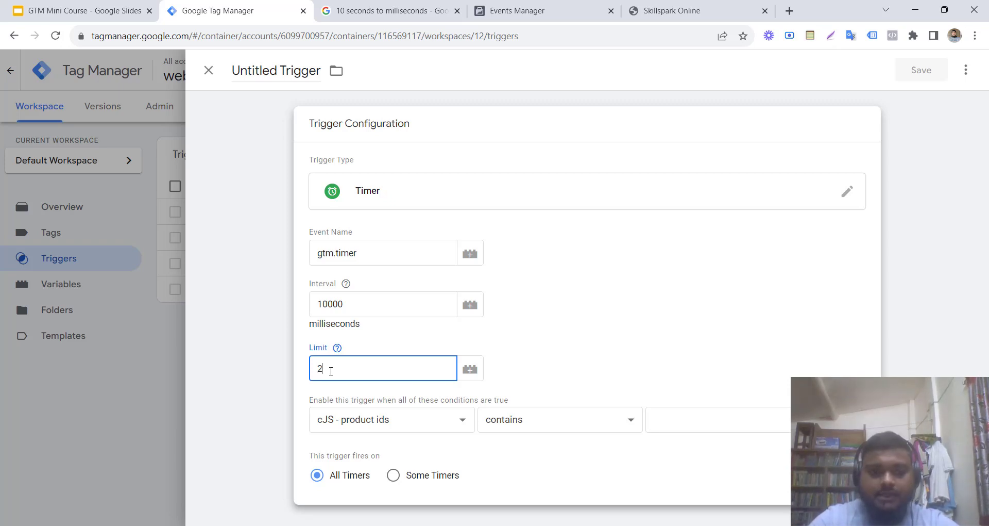
left_click(339, 347)
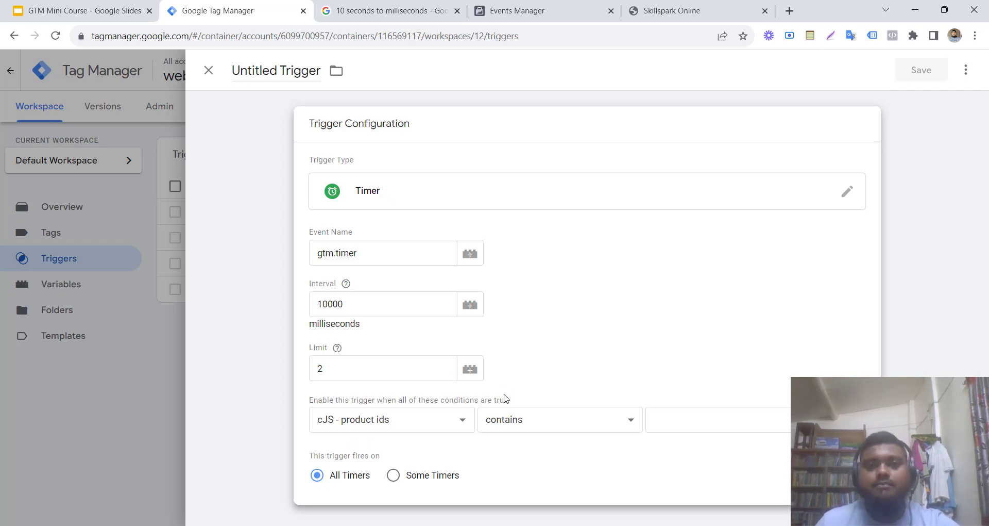
- Set the trigger's enabling condition to Page URL matches RegEx with the value .* from the clipboard history
left_click(396, 430)
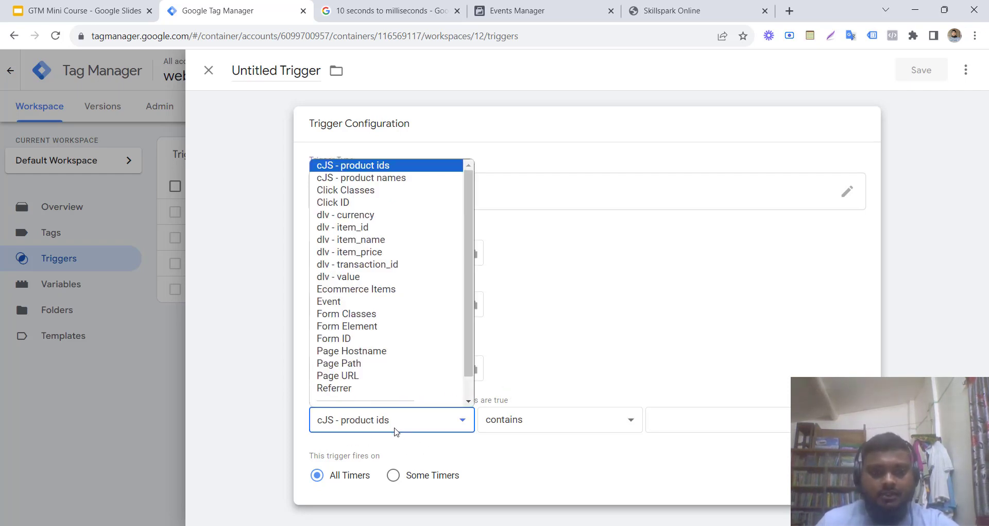
left_click(330, 376)
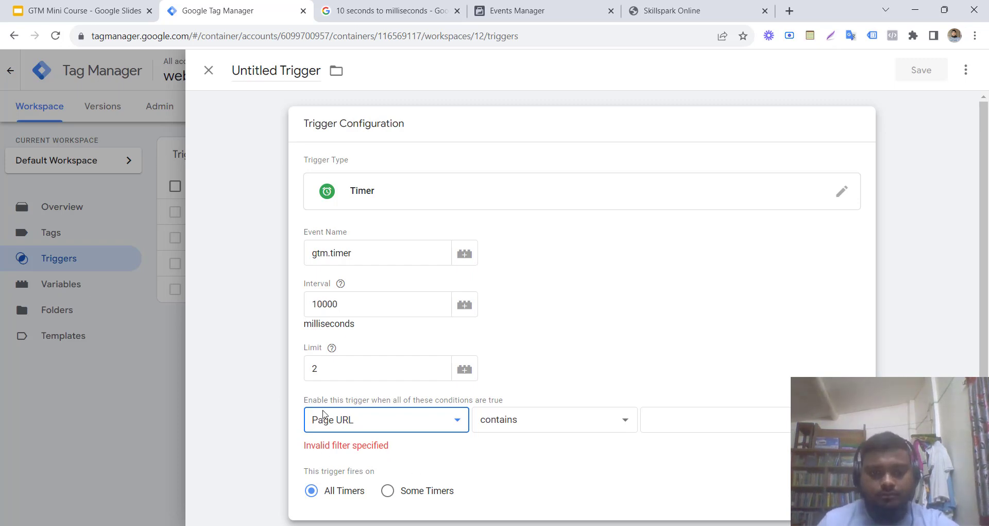
left_click(492, 429)
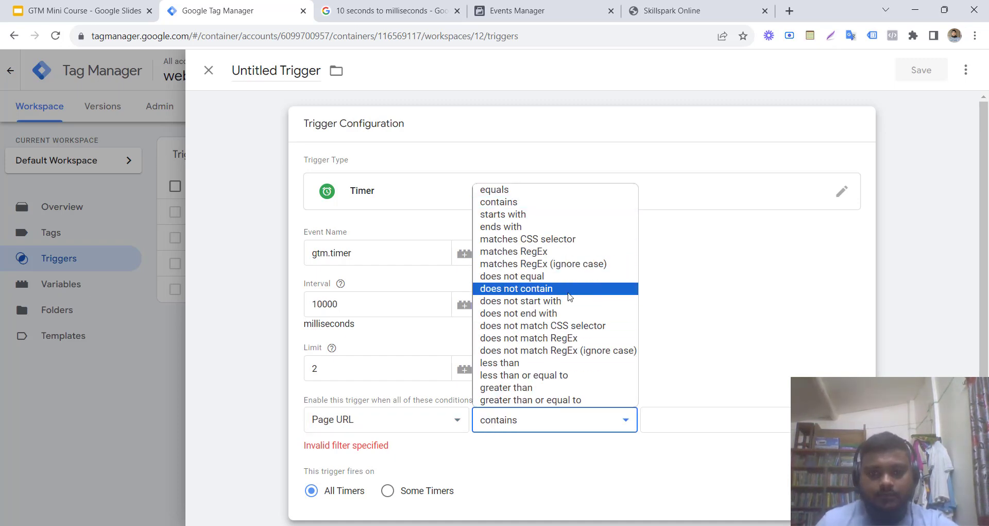
left_click(489, 253)
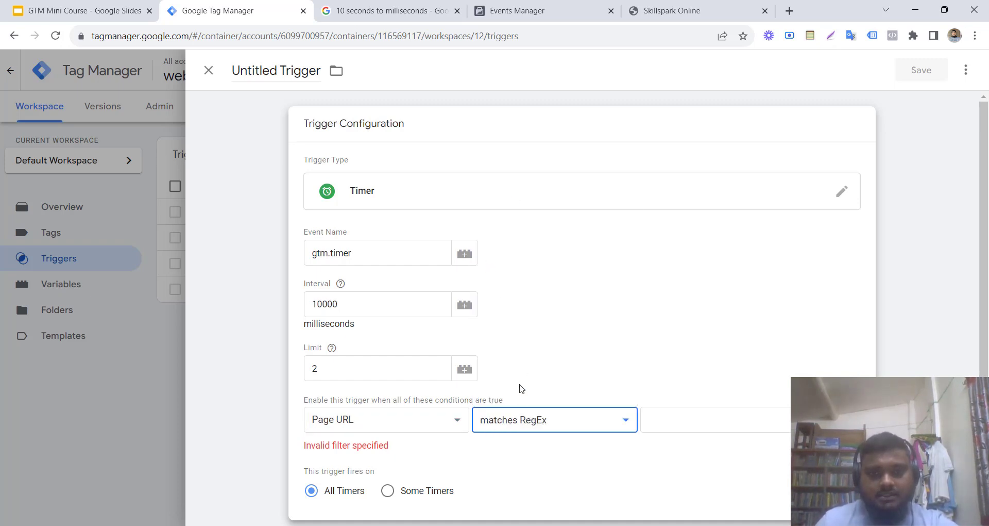
left_click(686, 416)
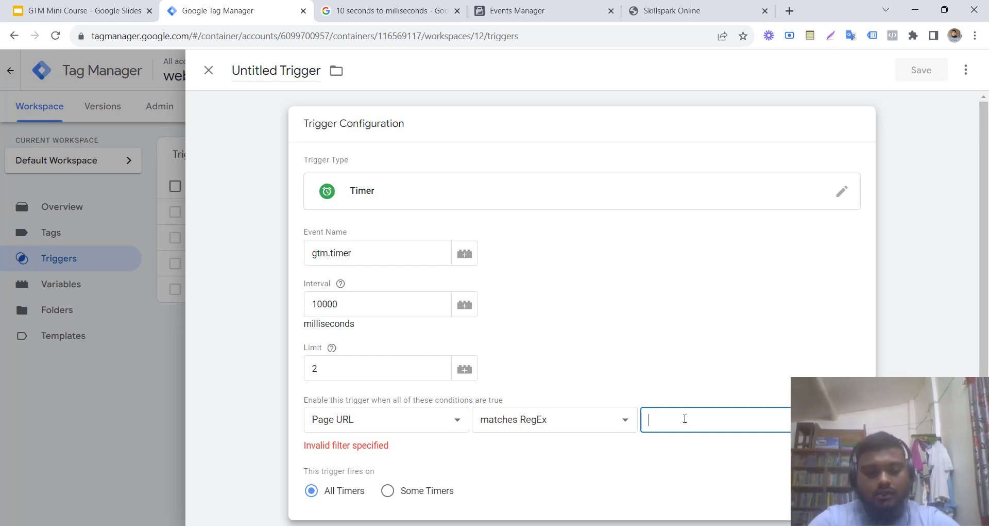
key("super+v")
left_click(689, 400)
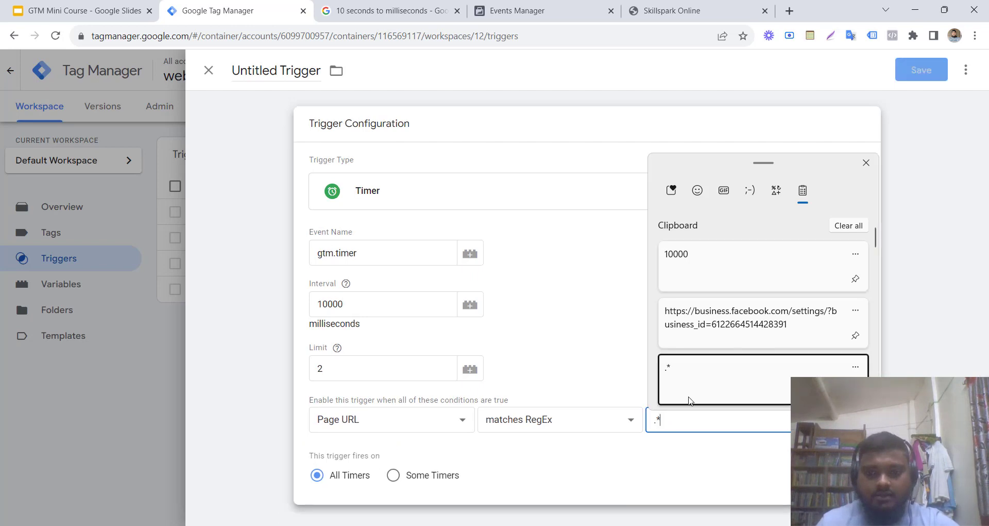
left_click(692, 378)
left_click(669, 421)
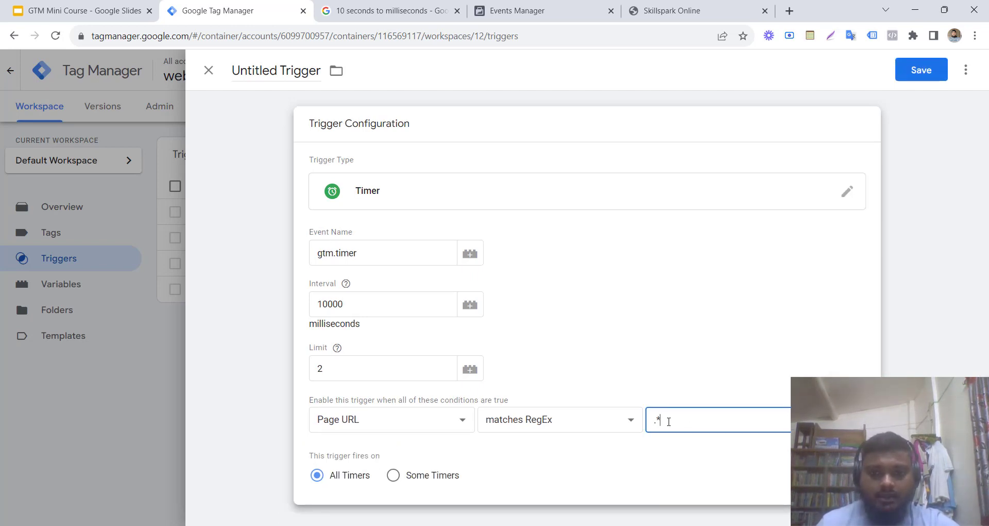
left_click(716, 351)
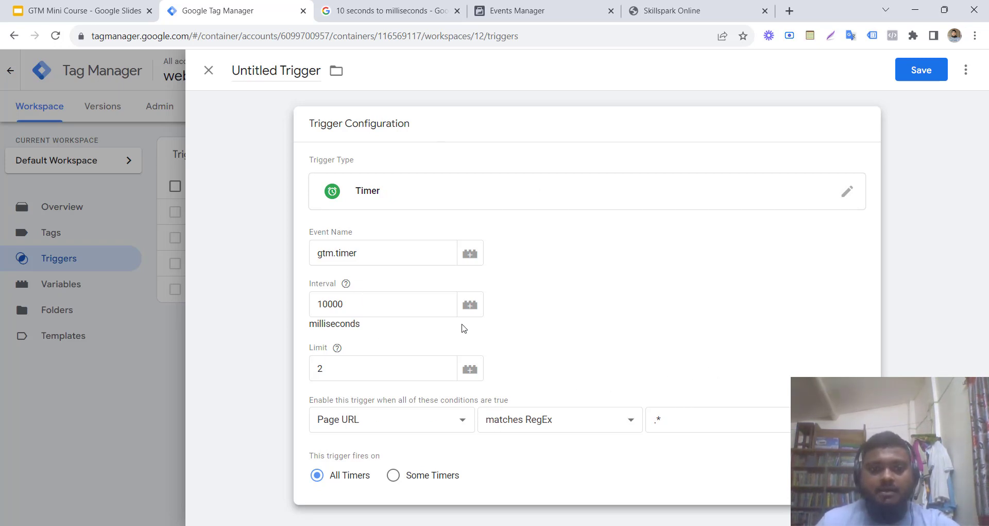
- Name the trigger Timer Trigger and save it
double_click(261, 67)
type("Timer")
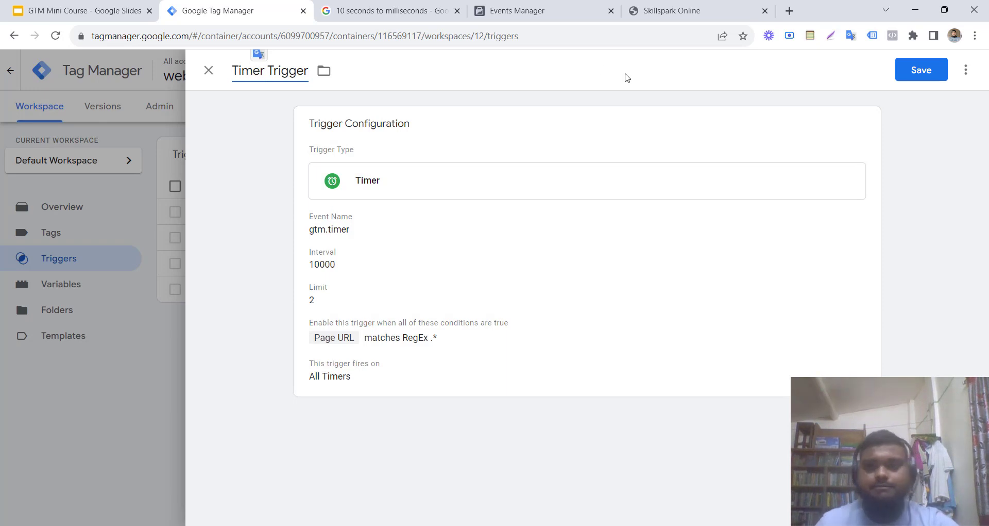
left_click(922, 73)
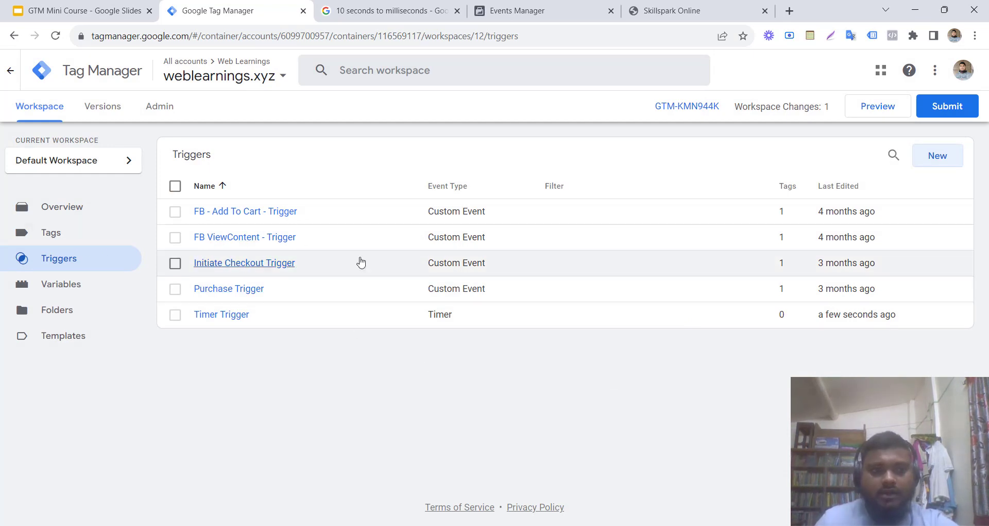
- Copy the dataset ID of Web Learnings's pixel D from Facebook Events Manager and return to Google Tag Manager
left_click(536, 5)
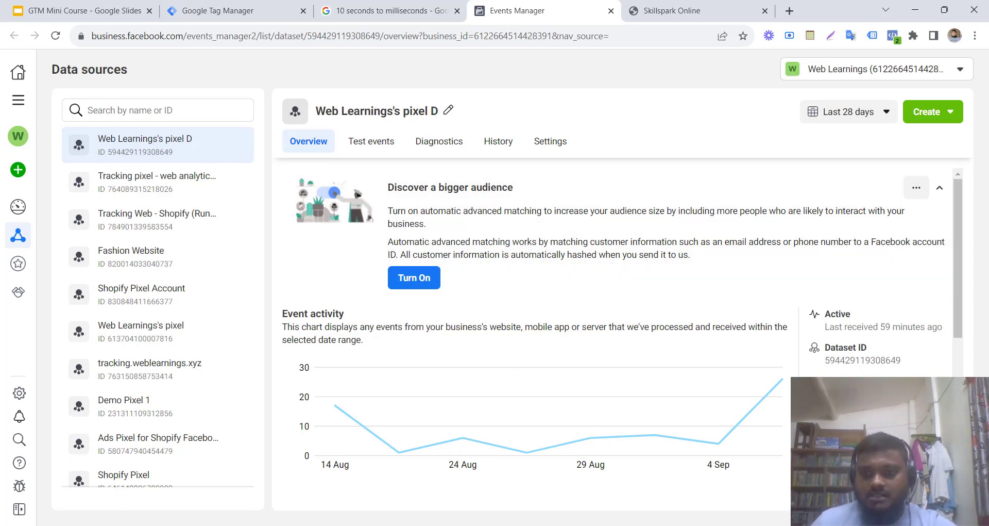
left_click(849, 362)
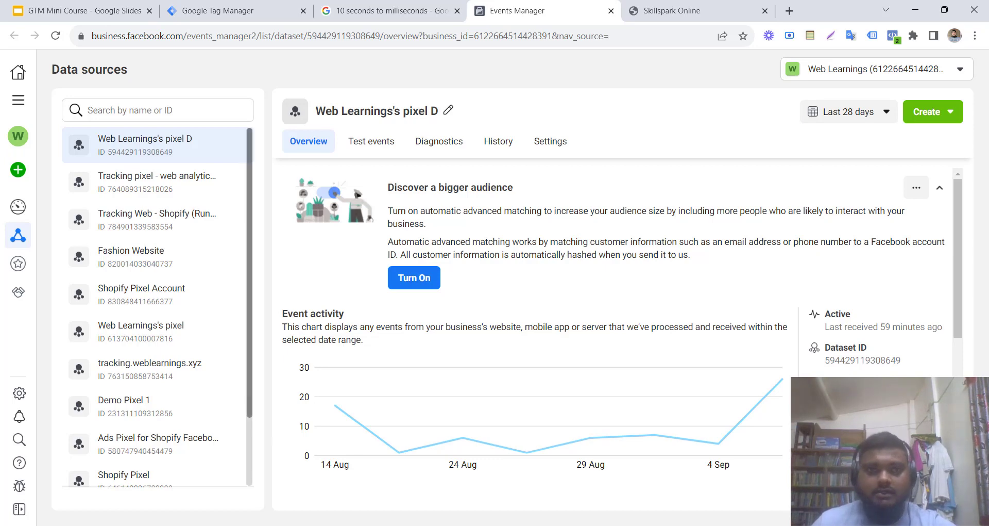
left_click(221, 9)
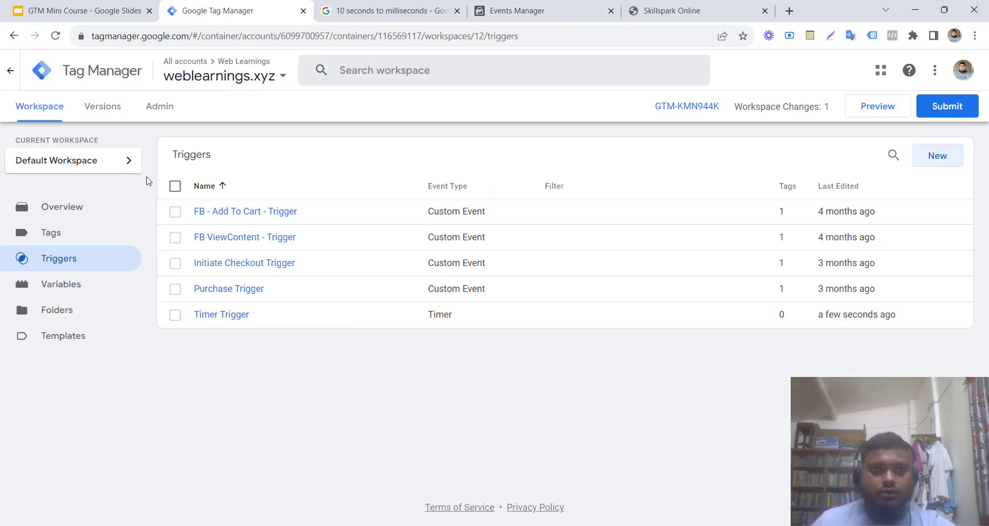
- Create a new tag and choose Facebook Pixel by facebookarchive as its tag type
left_click(84, 231)
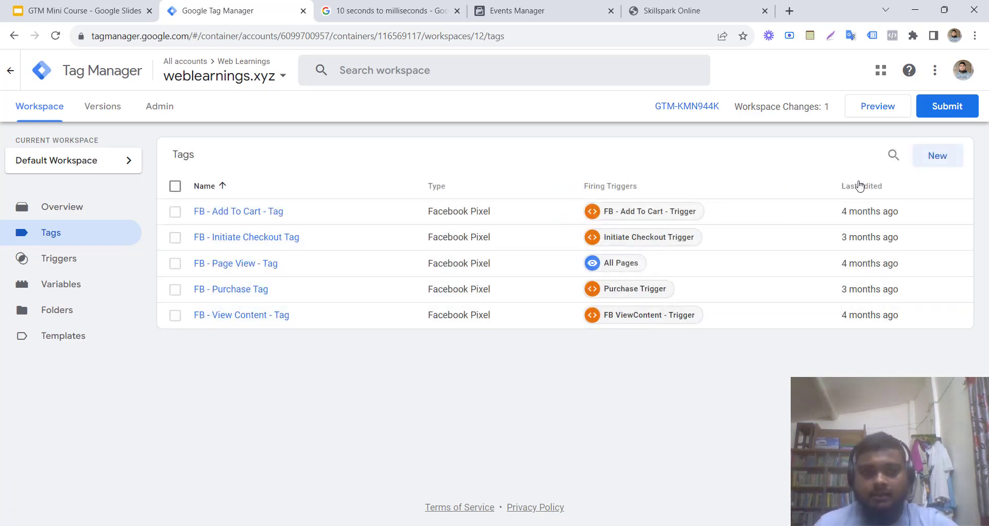
left_click(931, 158)
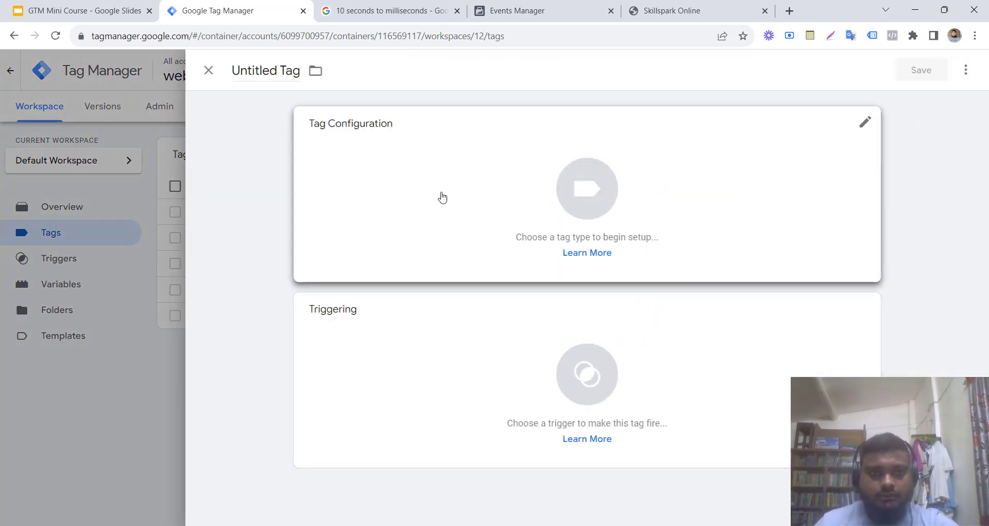
left_click(417, 187)
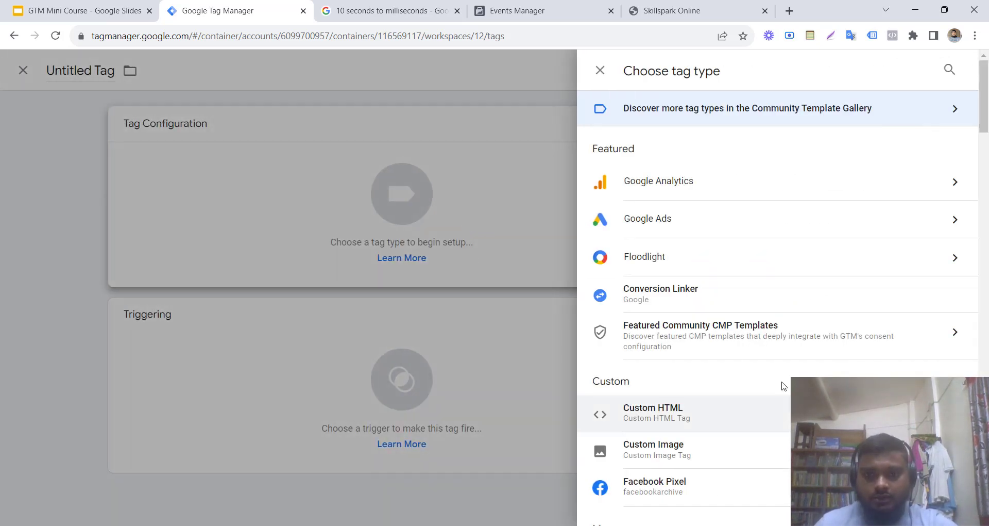
scroll(687, 350, "down", 2)
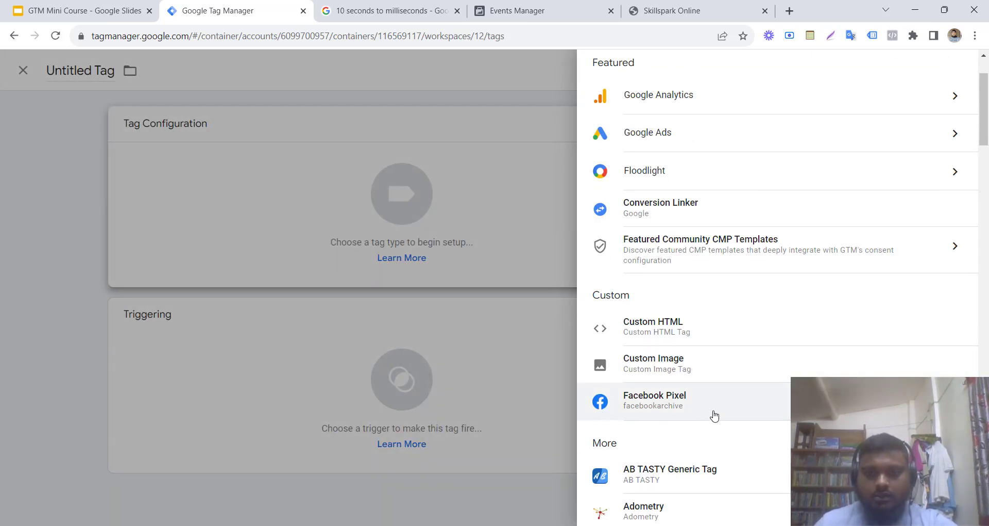
left_click(678, 402)
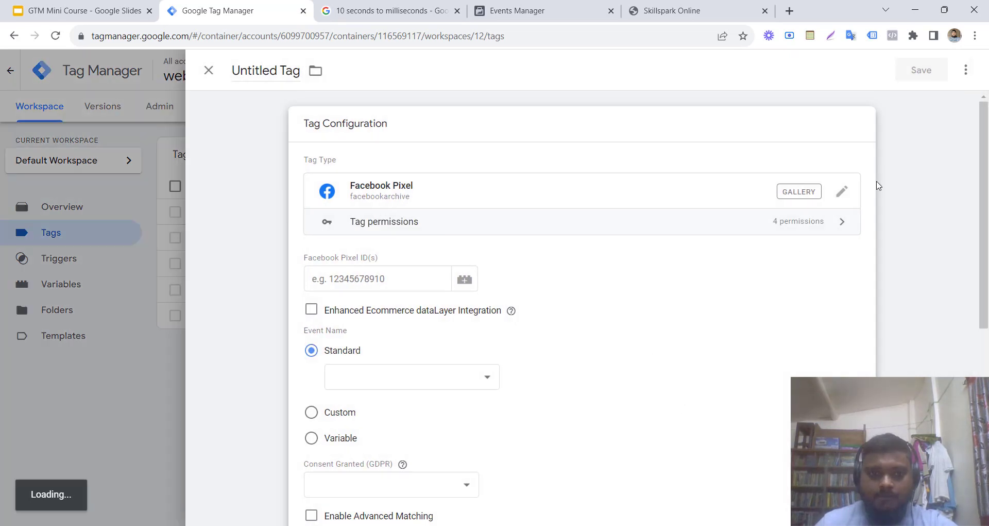
- Search the Community Template Gallery for "facebook pixel", then return to the tag configuration without changing the tag type
left_click(535, 184)
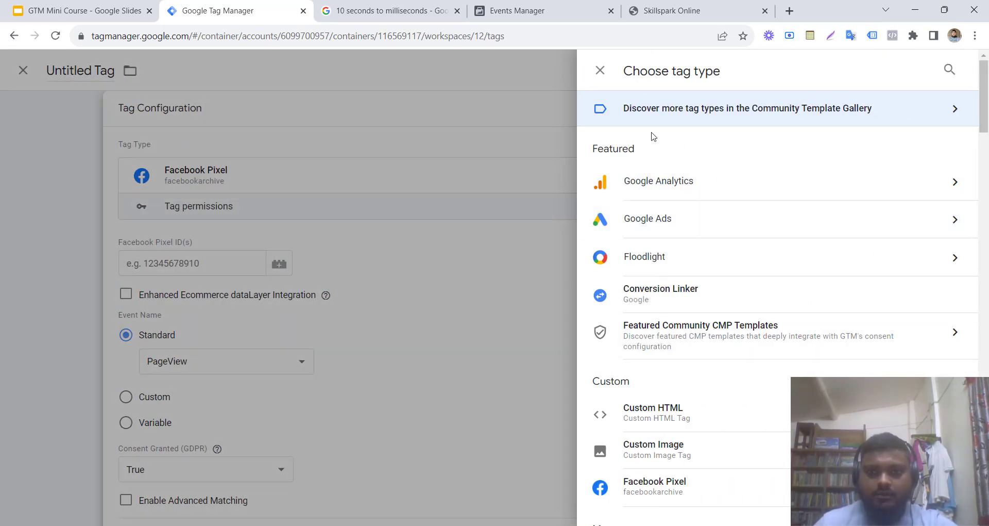
left_click(628, 117)
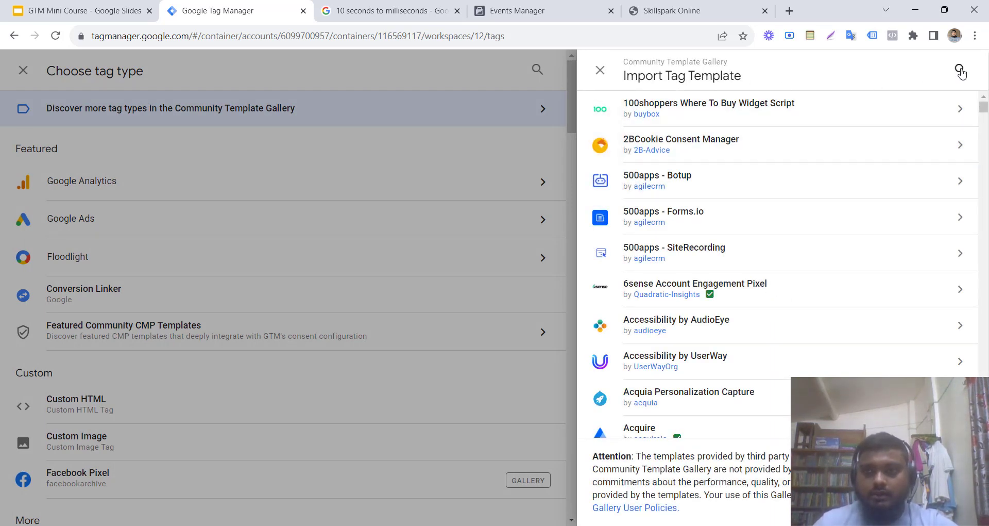
left_click(960, 70)
type("f")
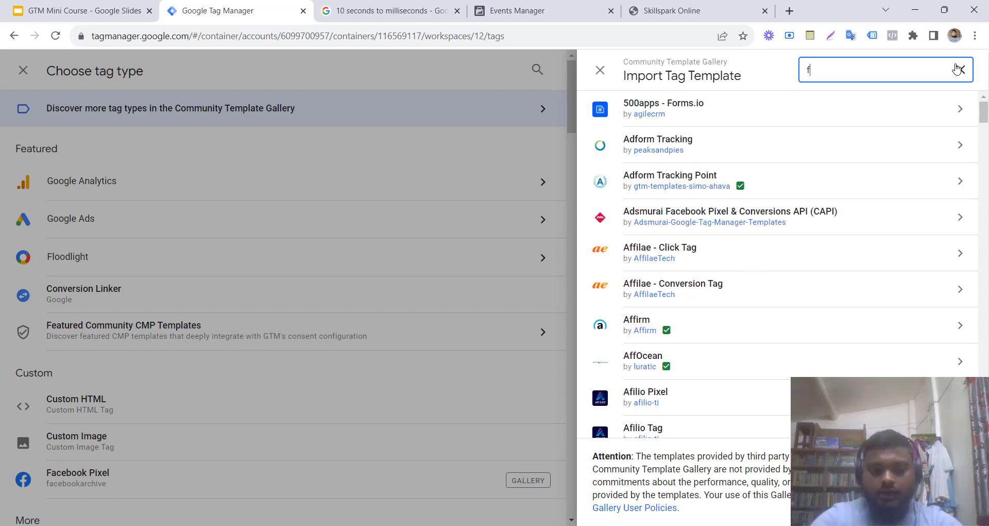
type("acebook pixel")
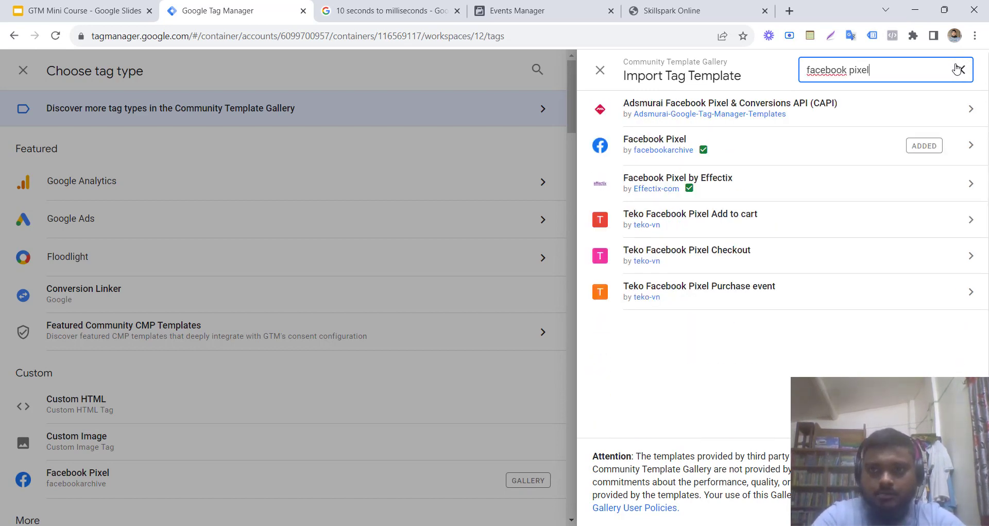
left_click(704, 150)
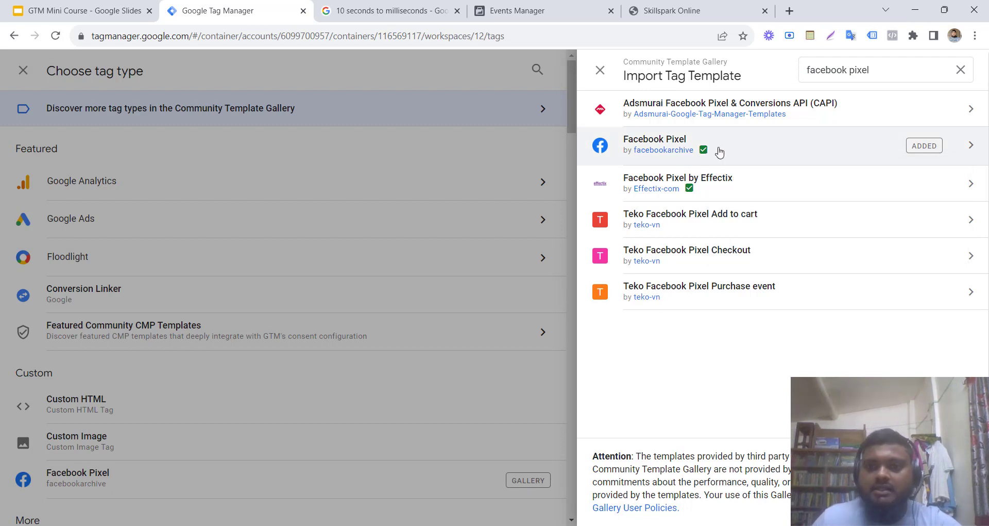
left_click(608, 76)
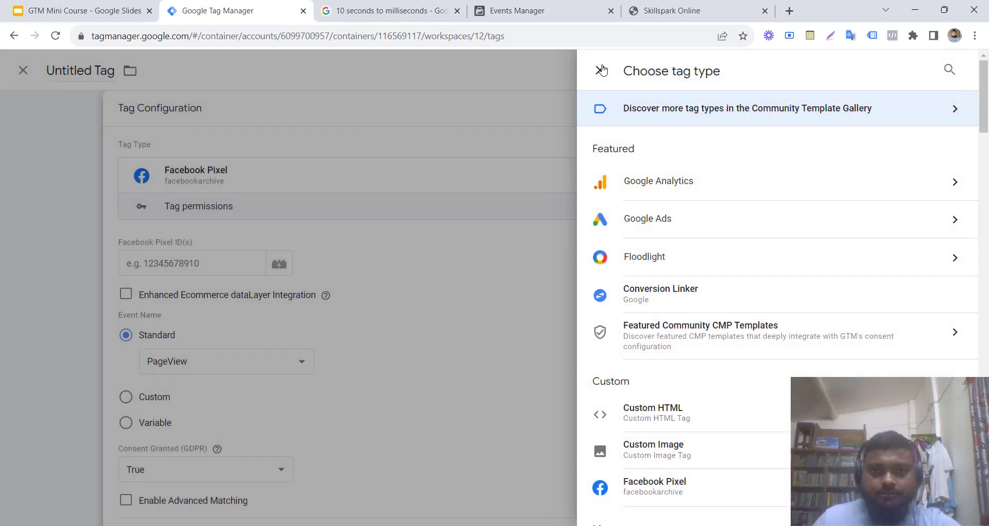
left_click(598, 69)
- Paste the copied dataset ID as the Facebook Pixel ID and set the event name to a custom event, 10Sec
left_click(362, 264)
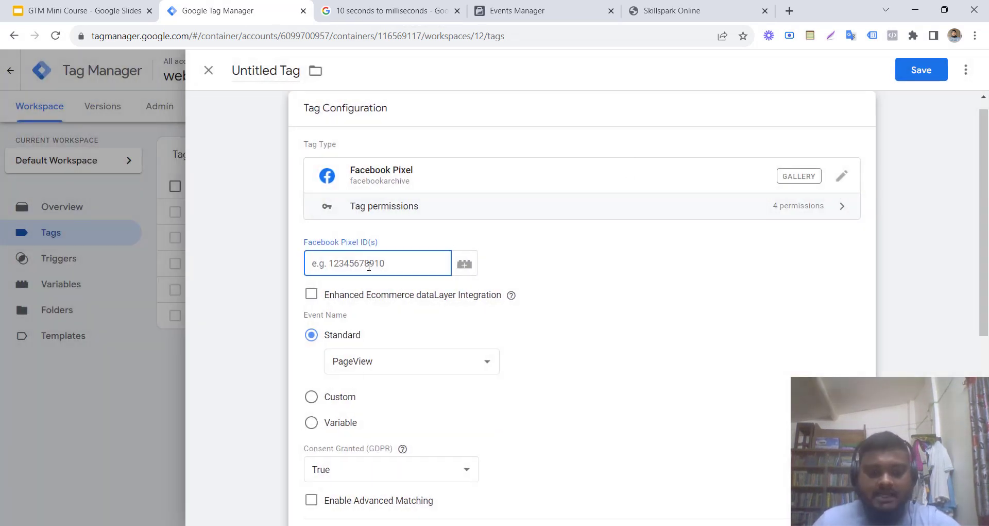
key("ctrl+v")
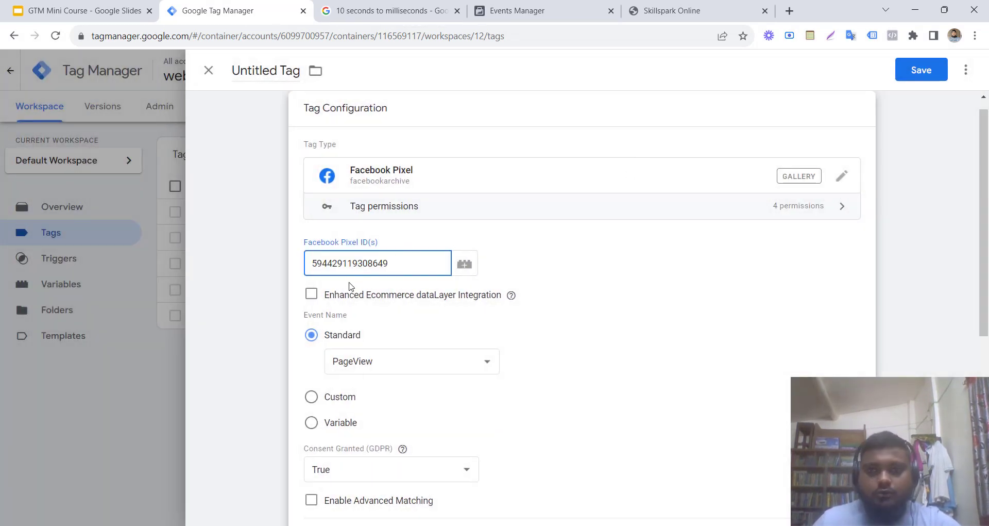
scroll(399, 370, "down", 2)
left_click(383, 323)
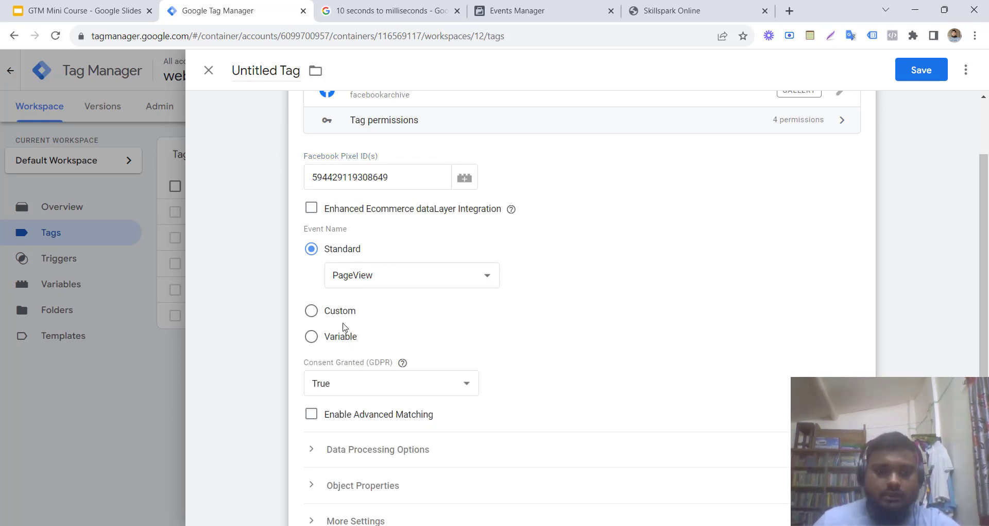
left_click(312, 311)
left_click(363, 301)
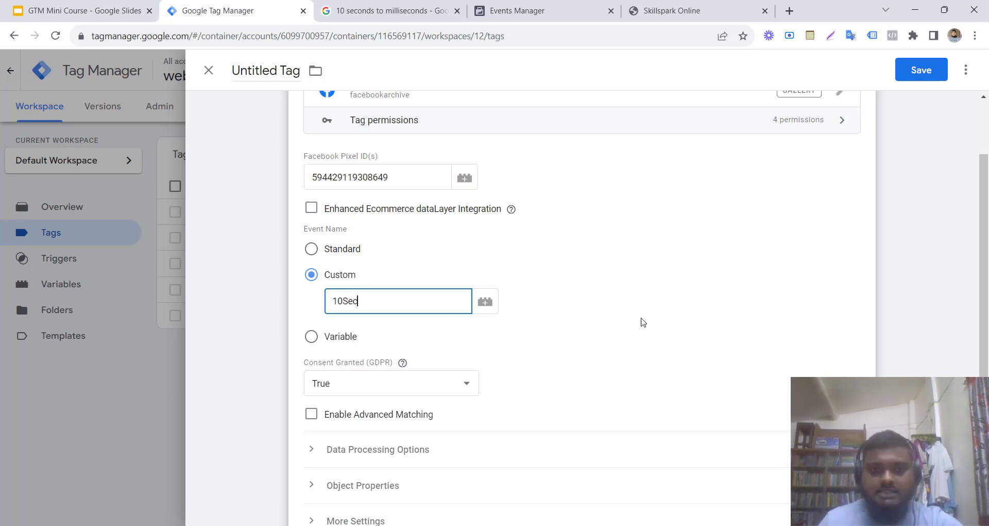
type("10Sec")
left_click(659, 283)
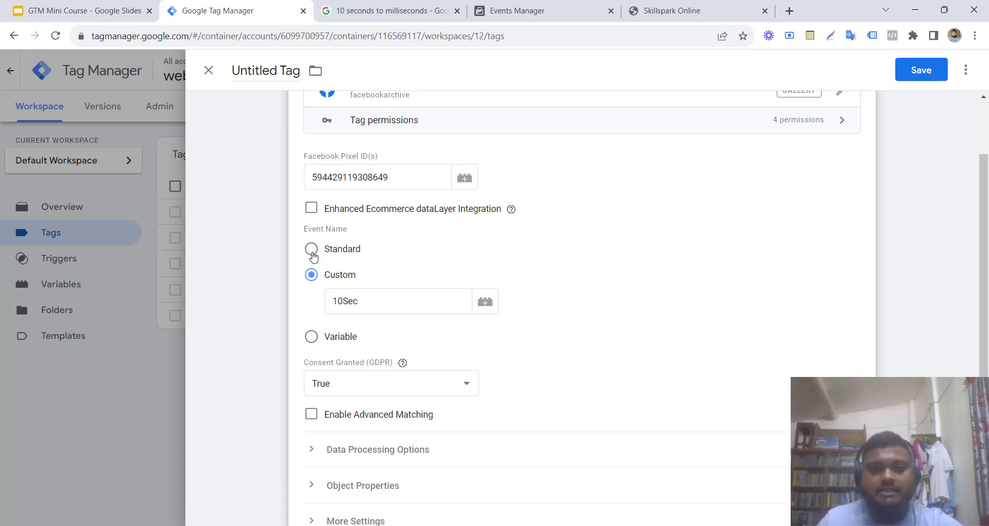
- Assign Timer Trigger as the firing trigger of the Facebook Pixel tag
scroll(543, 356, "down", 2)
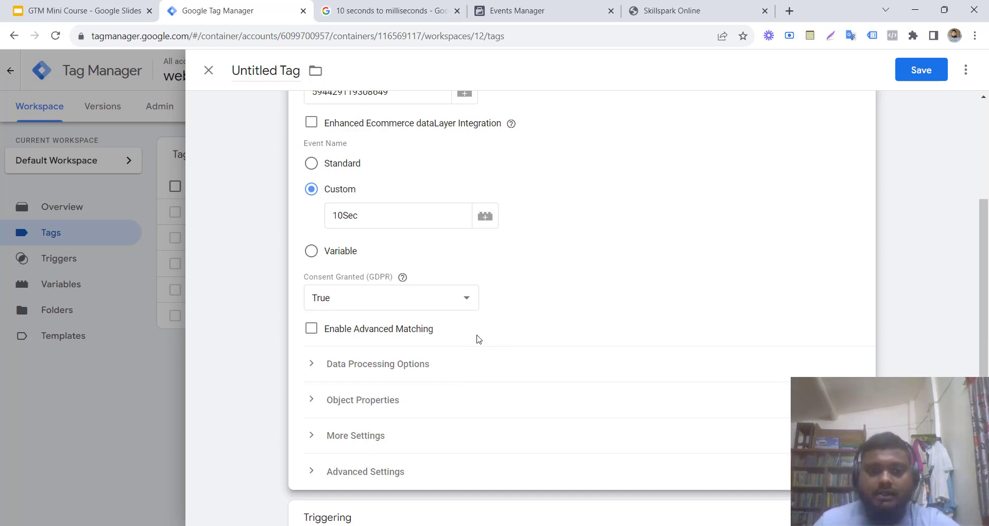
scroll(445, 393, "down", 3)
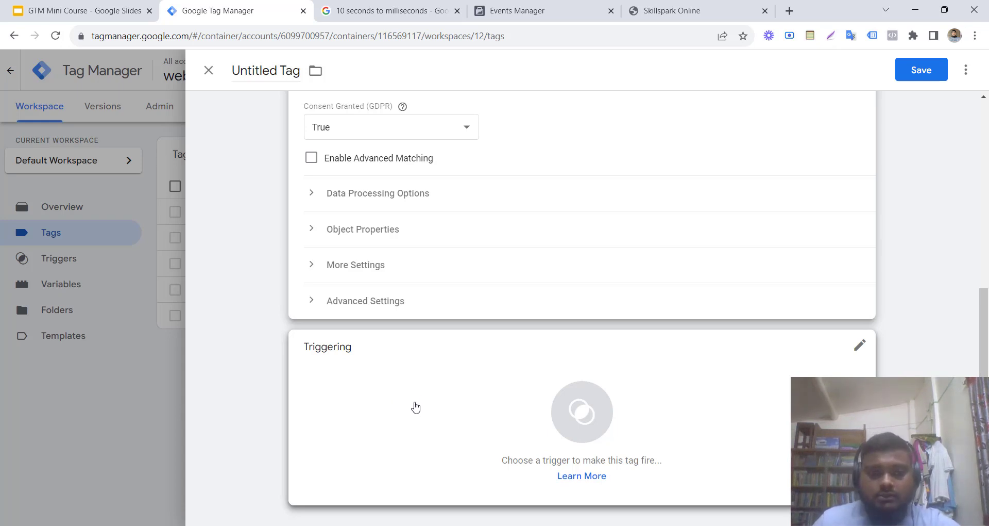
left_click(382, 401)
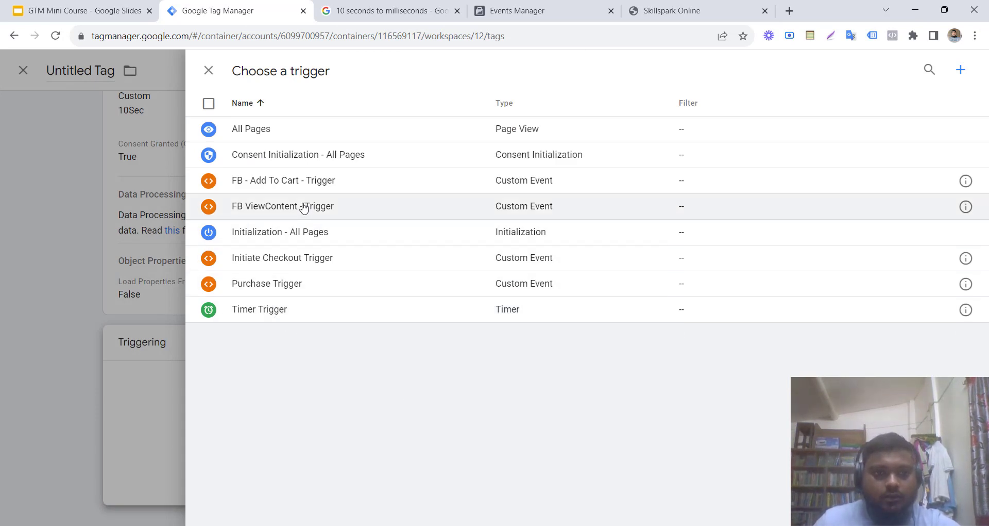
left_click(304, 317)
- Name the tag Timer Tag - FB and save it
scroll(366, 404, "up", 3)
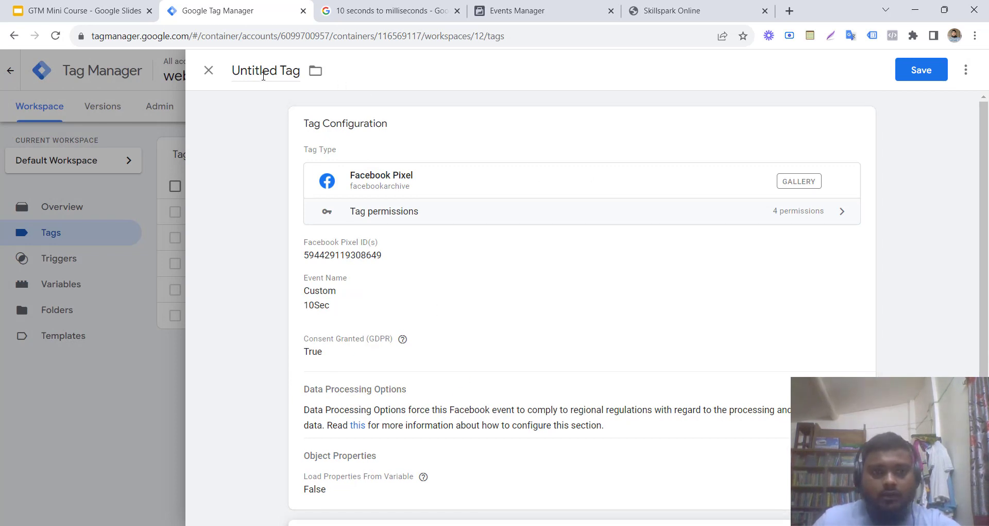
left_click(260, 70)
double_click(260, 70)
type("Timer Tag")
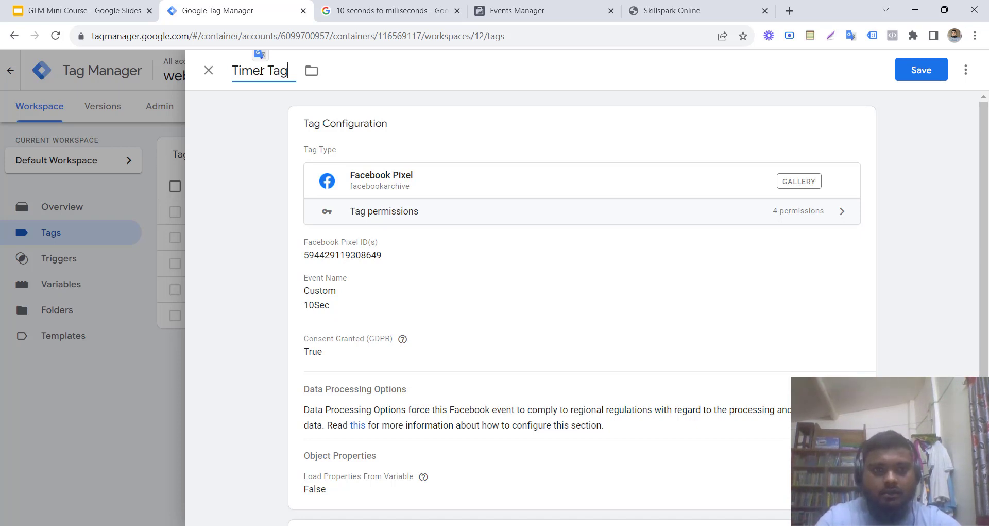
type(" - FB")
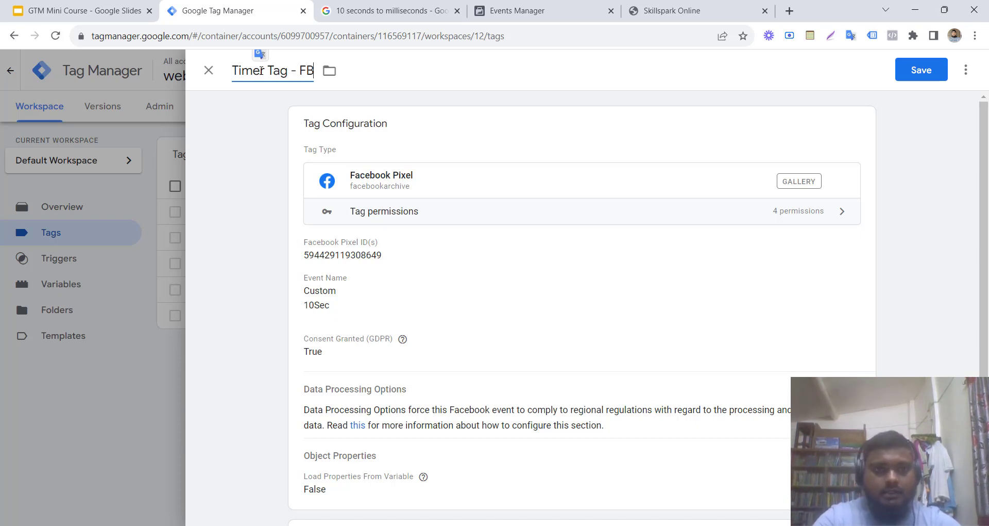
left_click(916, 69)
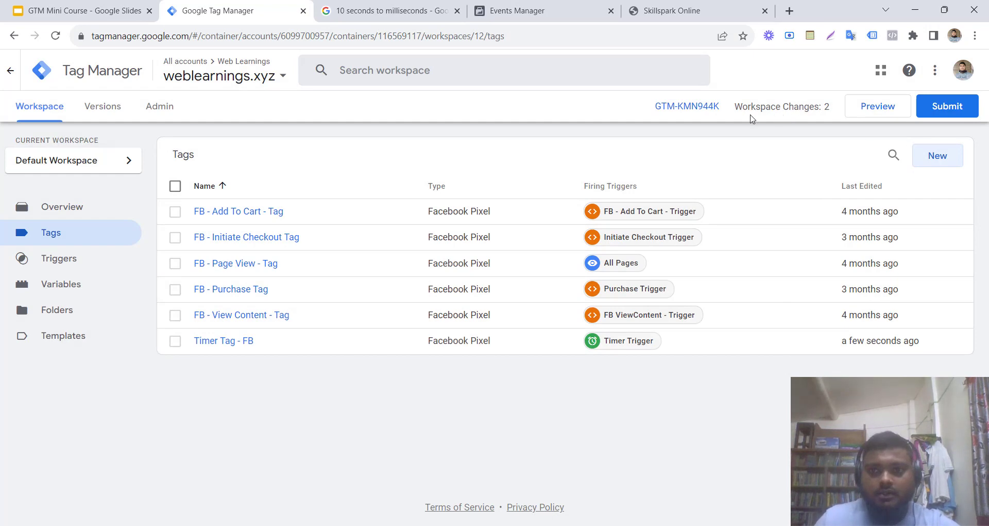
- Submit the workspace changes and publish them to the Live environment with the version name Timer Trigger setup
left_click_drag(737, 107, 836, 115)
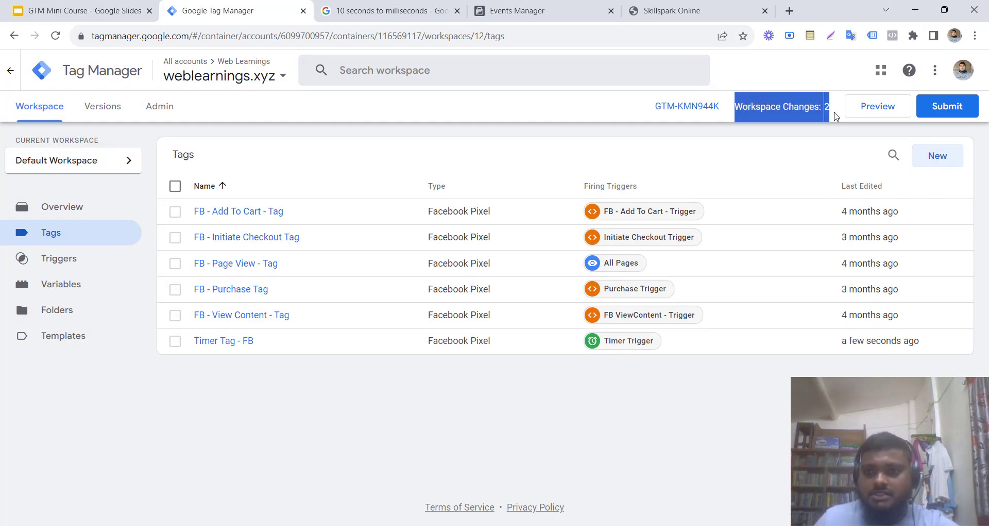
left_click(792, 141)
left_click(946, 106)
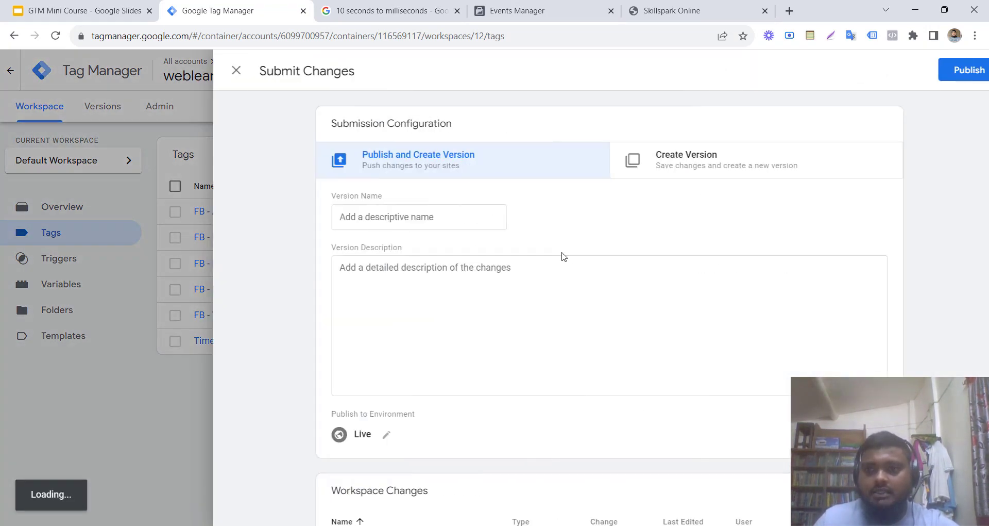
left_click(400, 219)
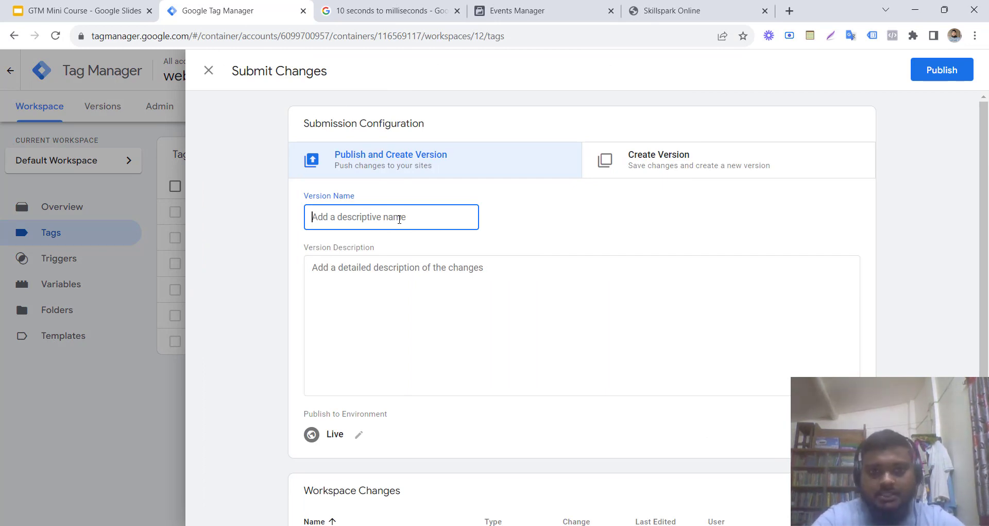
type("Timer Trigger setup")
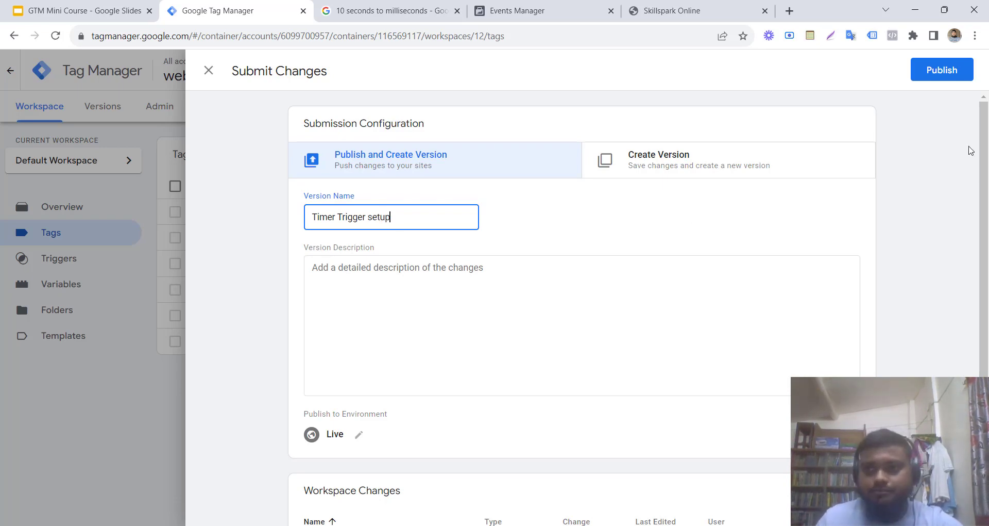
left_click(950, 72)
- Switch to Facebook Events Manager, review the events of Web Learnings's pixel D and open its event testing view
left_click(526, 4)
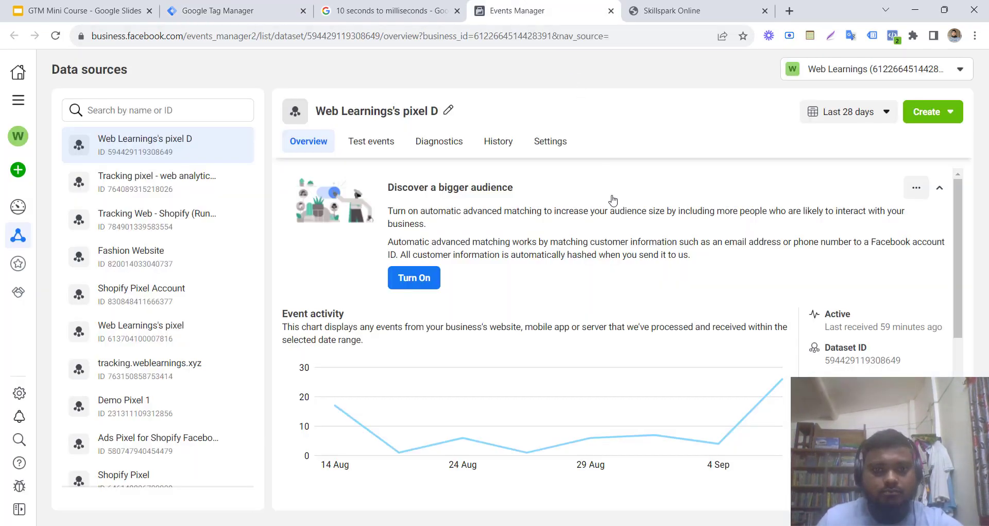
scroll(734, 355, "down", 5)
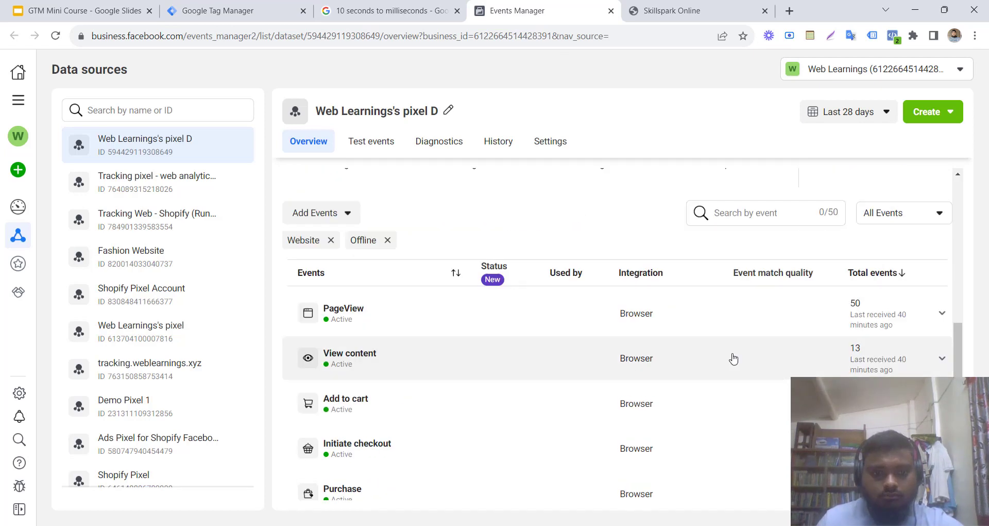
scroll(660, 472, "up", 5)
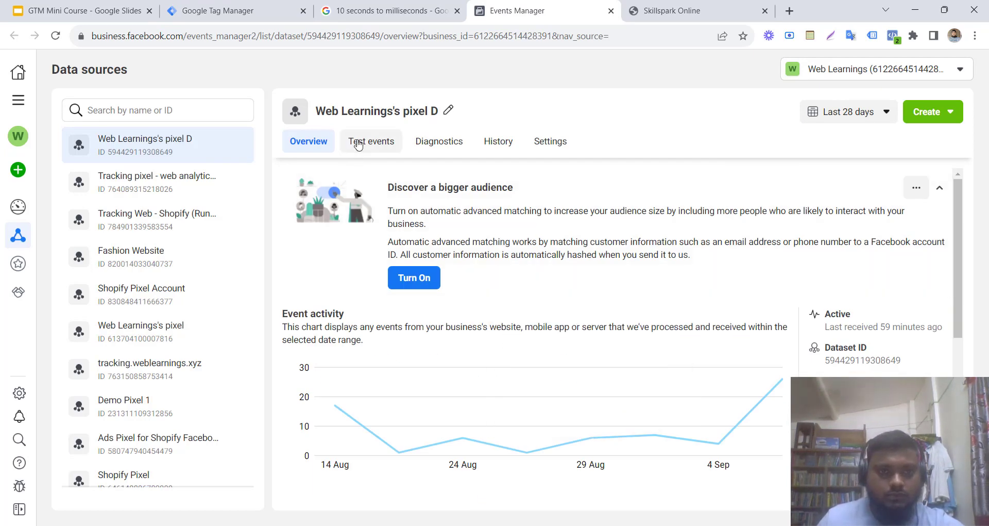
left_click(366, 143)
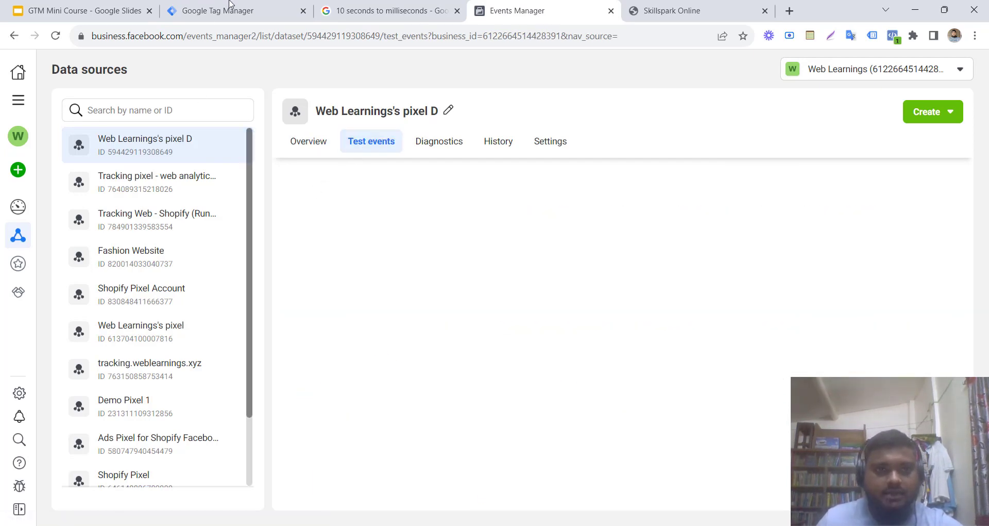
left_click(231, 9)
left_click(59, 229)
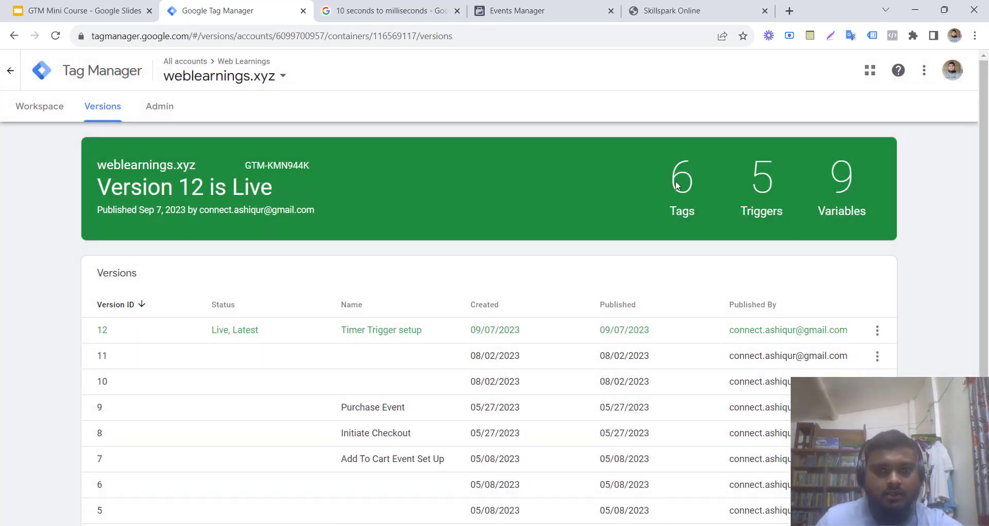
left_click(23, 106)
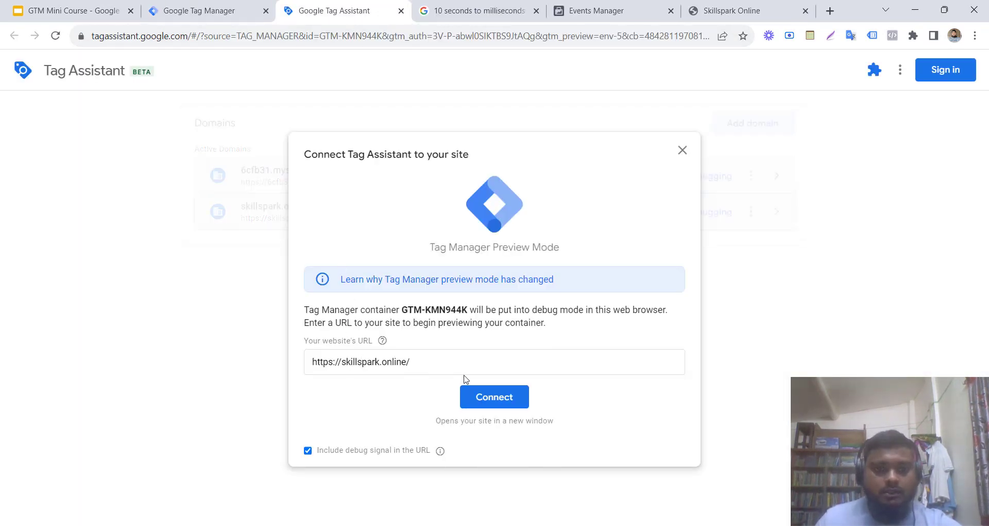
left_click(478, 398)
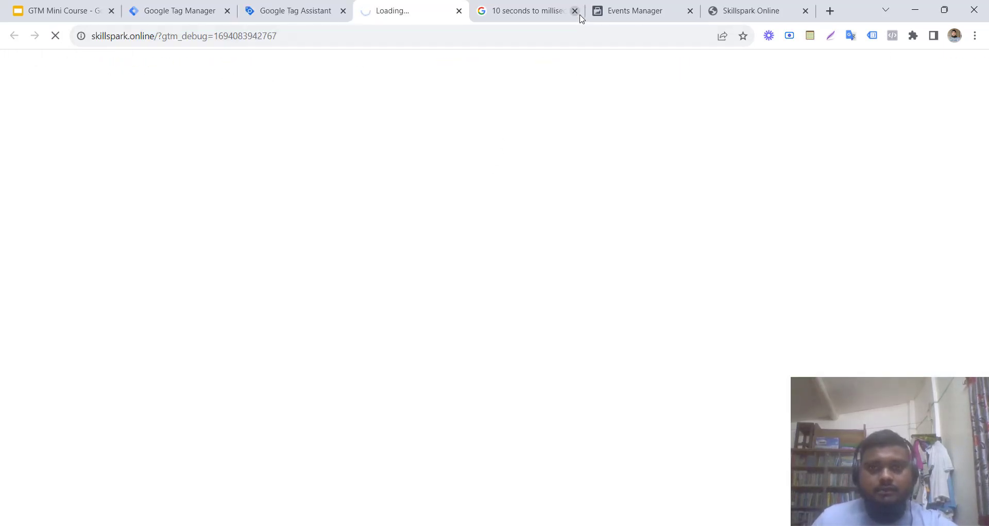
left_click(577, 13)
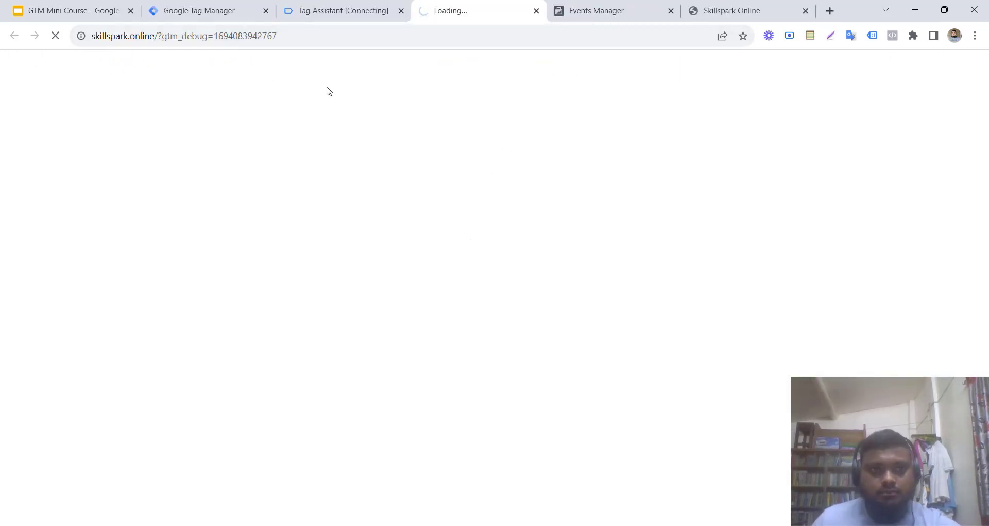
- Confirm the Tag Assistant connection and browse the connected skillspark.online page down to its contact form
left_click(316, 14)
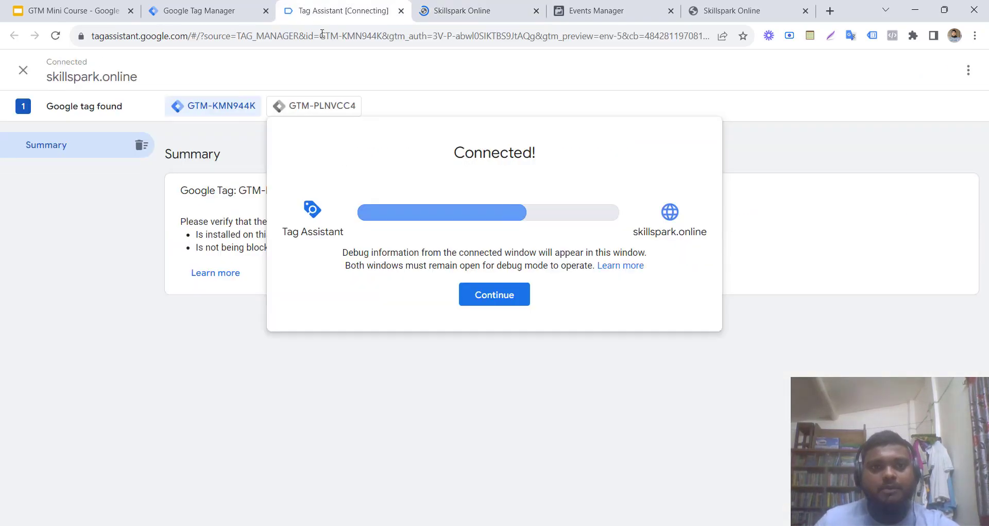
left_click(500, 300)
left_click(494, 8)
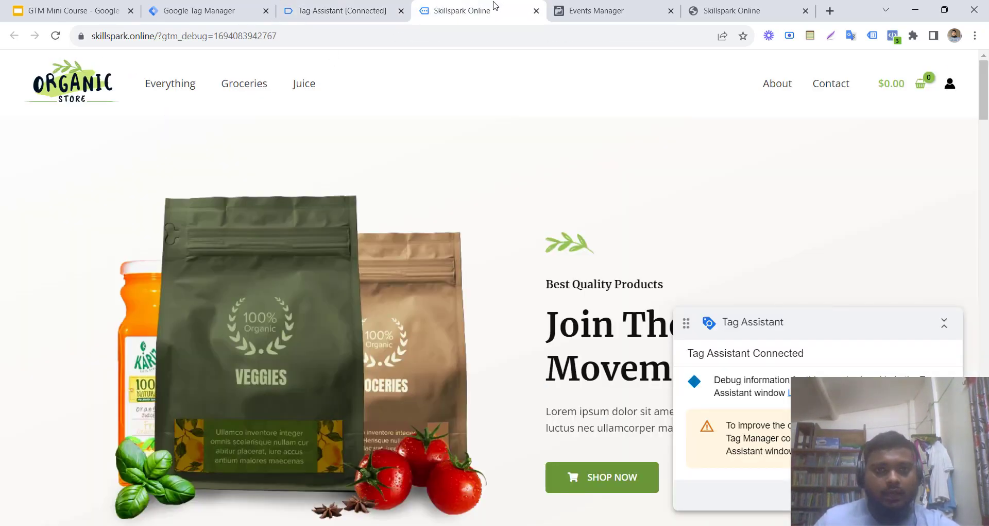
scroll(624, 192, "down", 15)
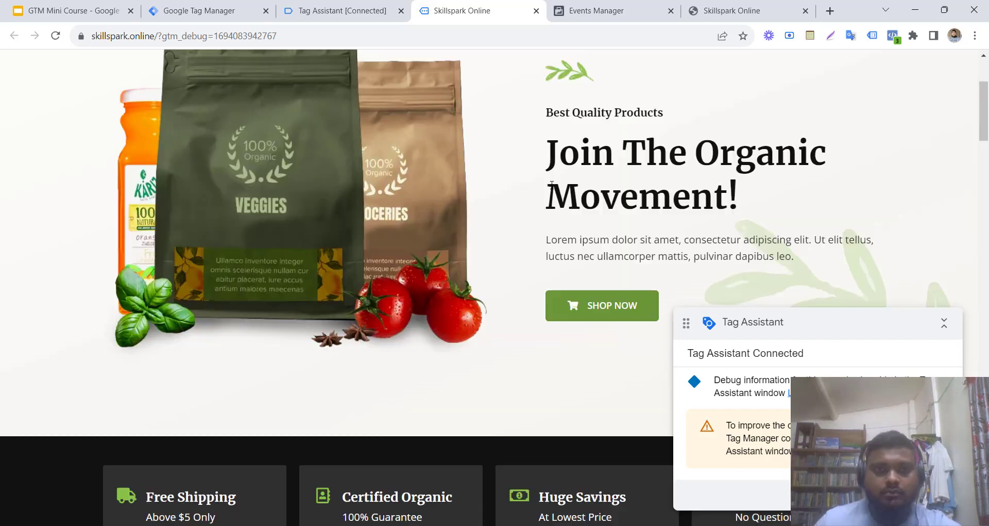
scroll(553, 197, "up", 2)
scroll(554, 197, "up", 3)
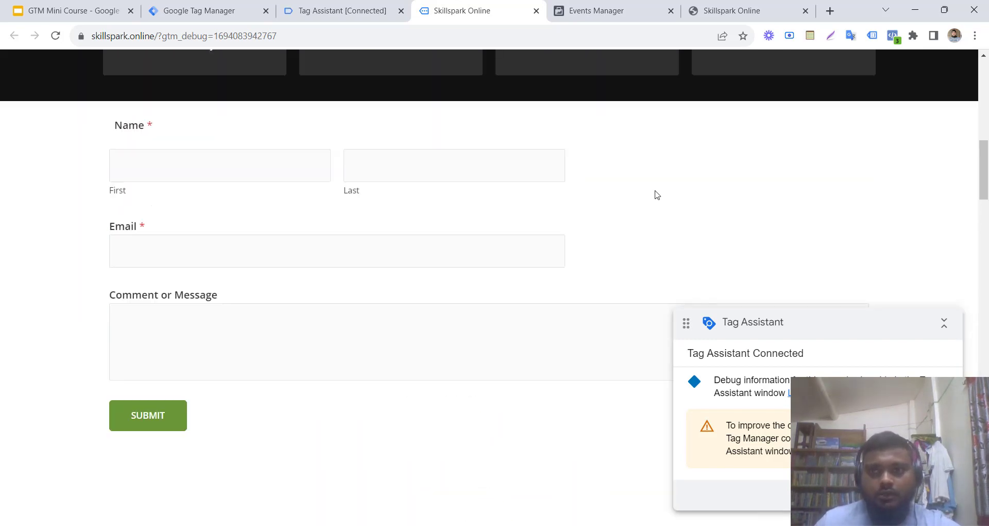
- Check the pixel events fired so far on the skillspark.online page with Meta Pixel Helper and close it
left_click(893, 35)
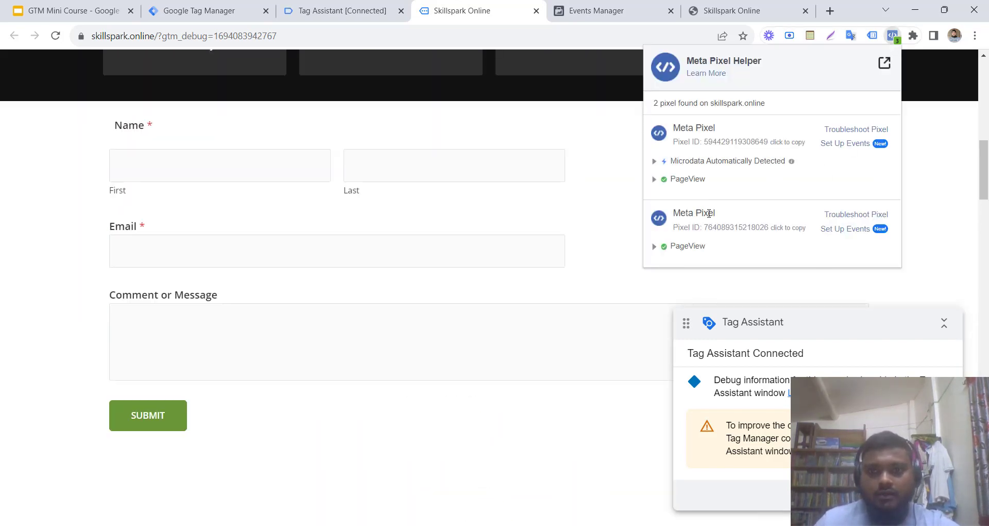
left_click(628, 168)
scroll(631, 216, "up", 4)
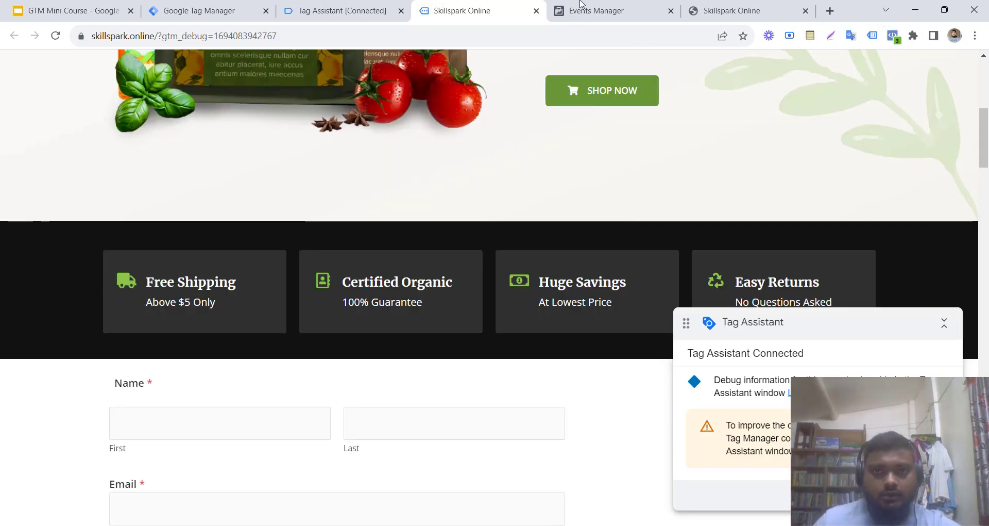
- Recheck the skillspark.online page with Meta Pixel Helper and expand the details of the 10Sec event
left_click(580, 8)
left_click(462, 10)
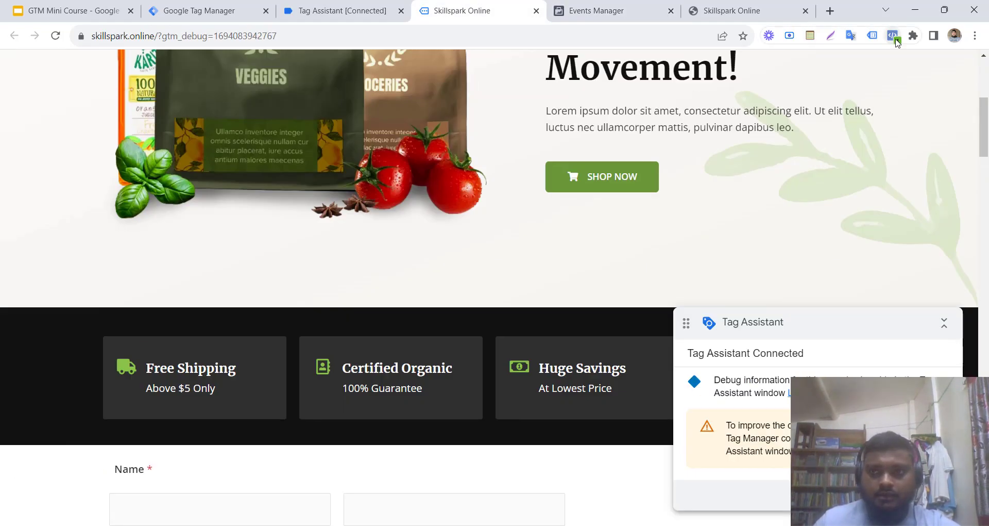
left_click(894, 36)
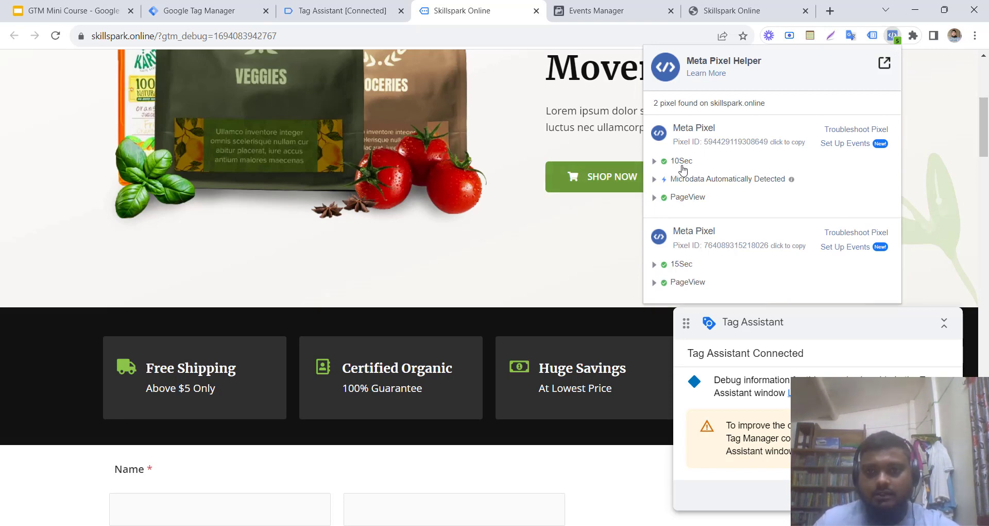
left_click(655, 164)
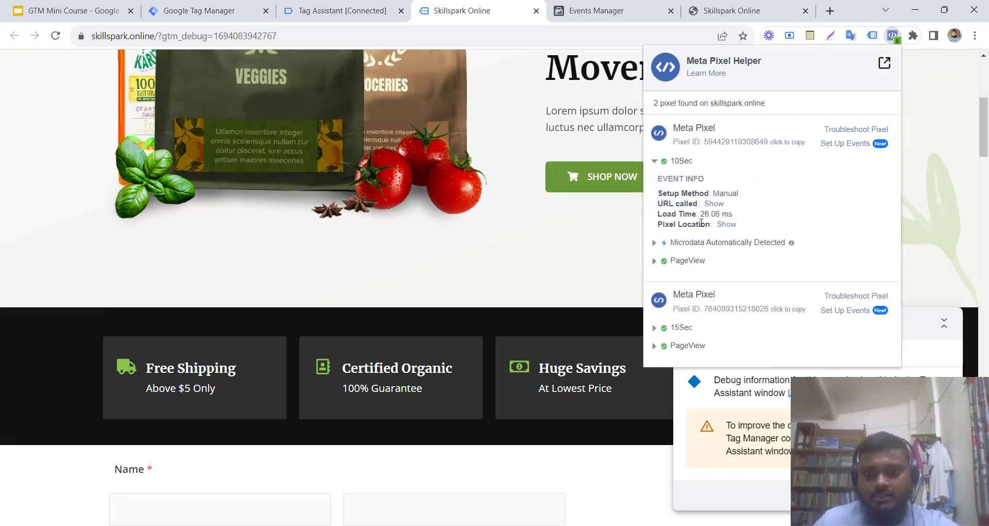
- Review the 10Sec custom event in the Events Manager test view of Web Learnings's pixel D and return to Google Tag Manager
left_click(606, 12)
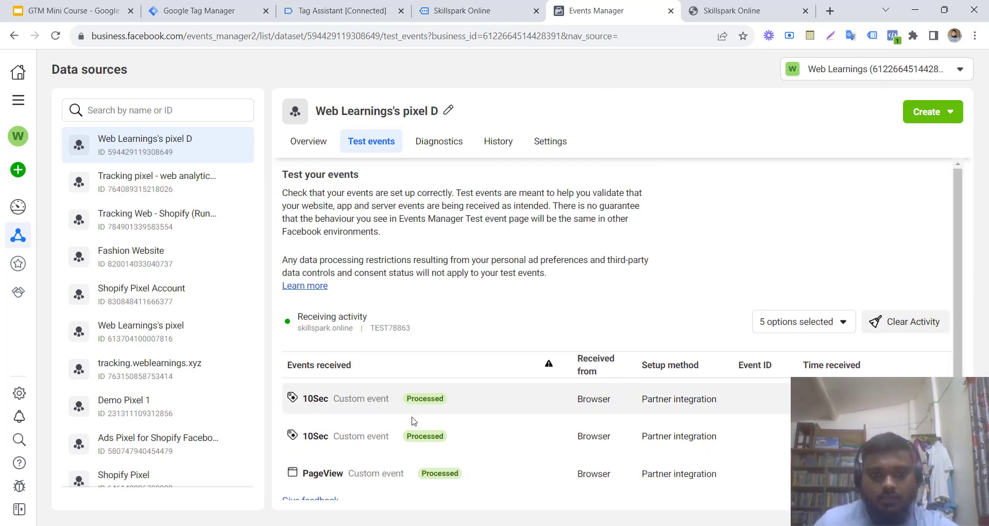
left_click(246, 6)
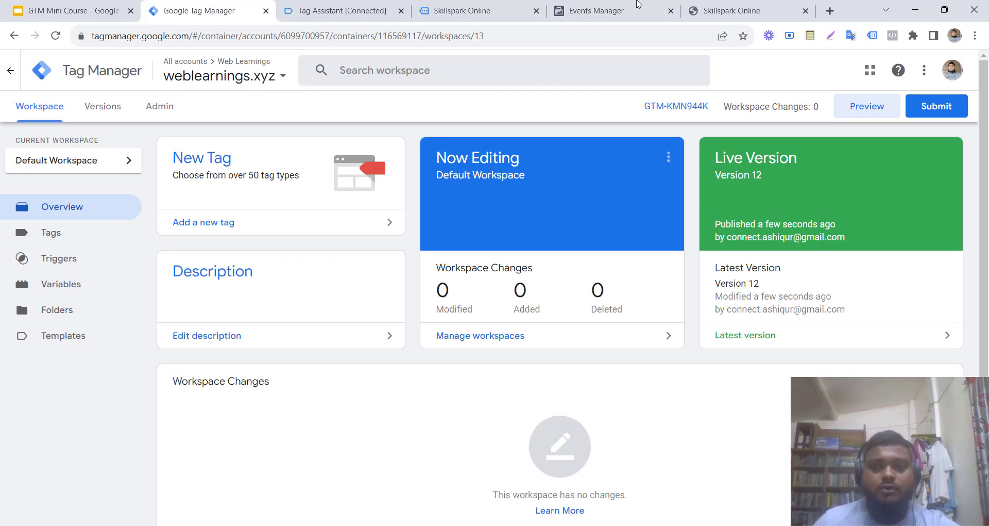
left_click(639, 5)
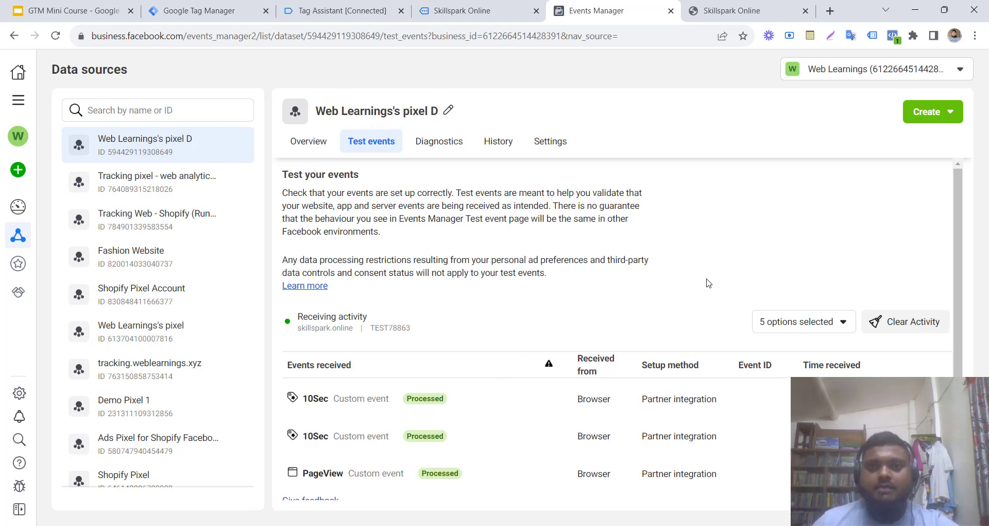
left_click(230, 10)
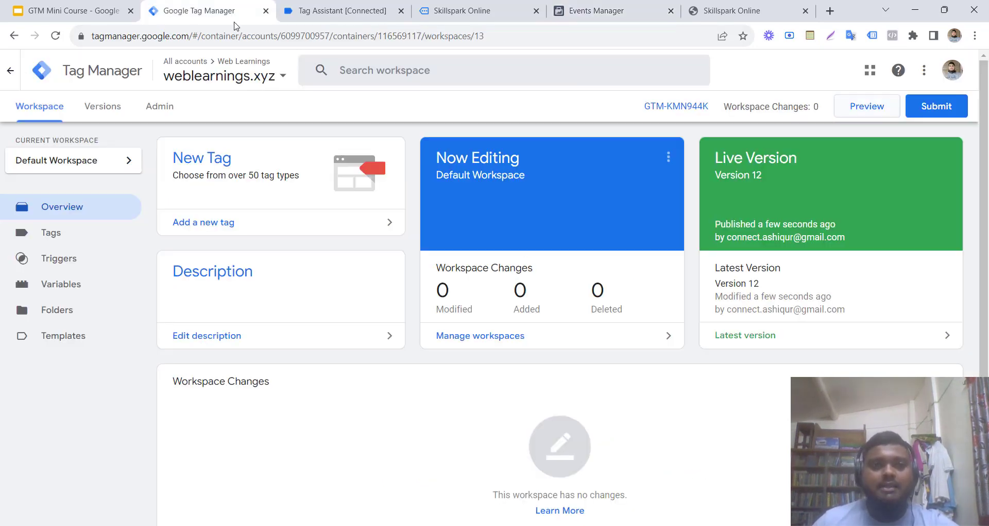